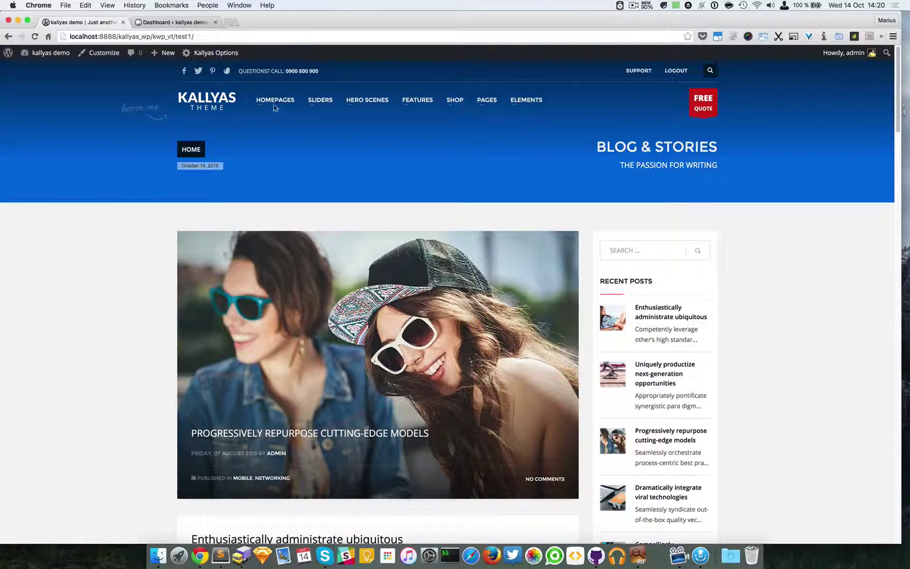
Open the KUMA HOMEPAGE from the HOMEPAGES mega menu.
mouse_move(272, 102)
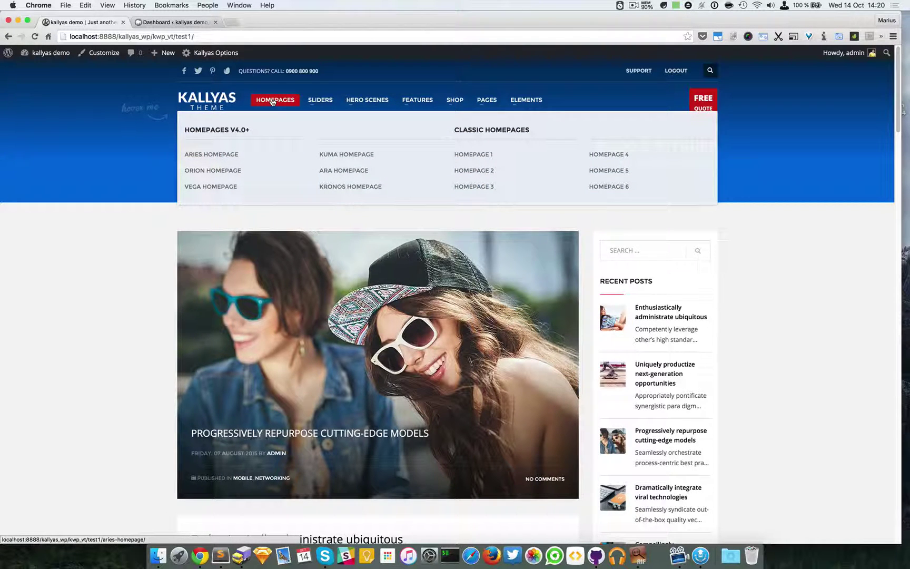
left_click(333, 159)
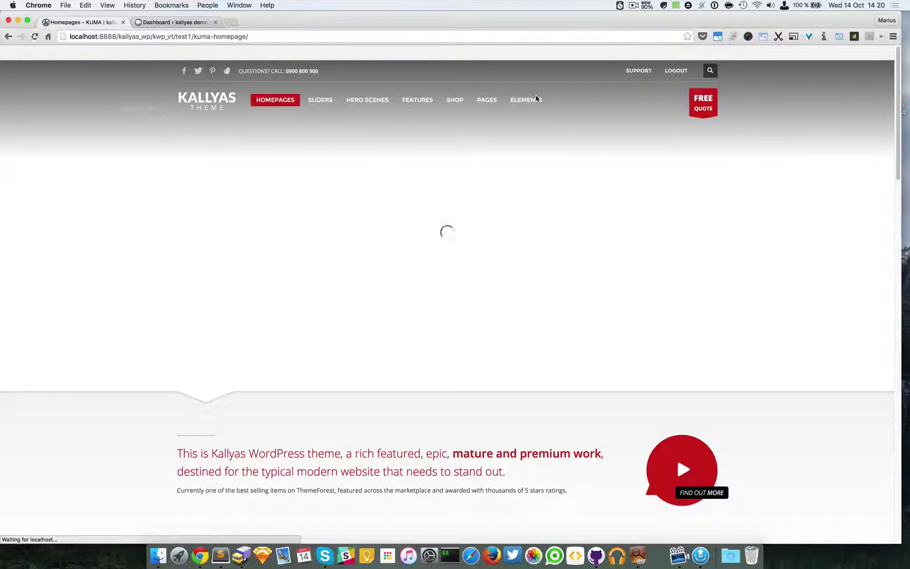
mouse_move(532, 102)
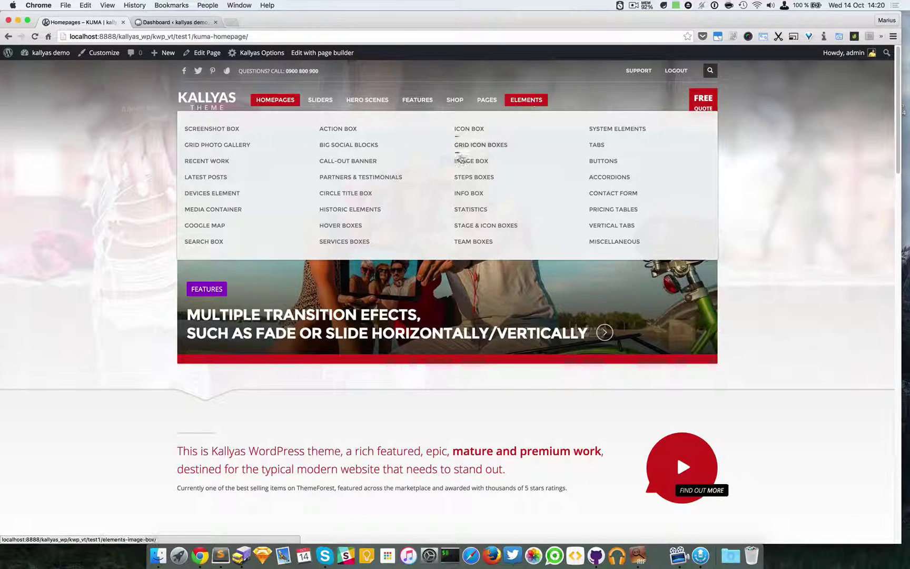
Open STAGE & ICON BOXES in a background tab and view the smartwatch features like Bluetooth / NFC.
left_click(475, 226, "super")
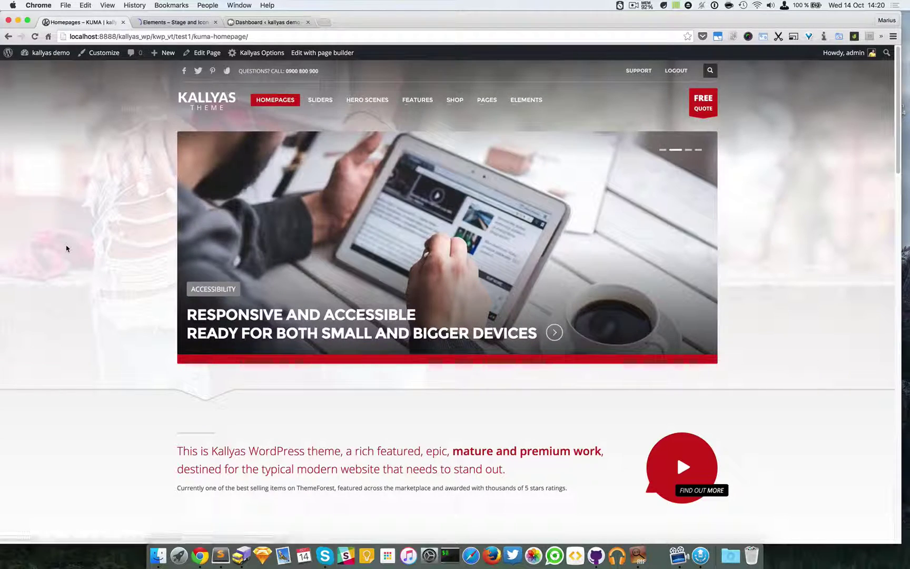
scroll(69, 244, "down", 5)
scroll(69, 243, "down", 2)
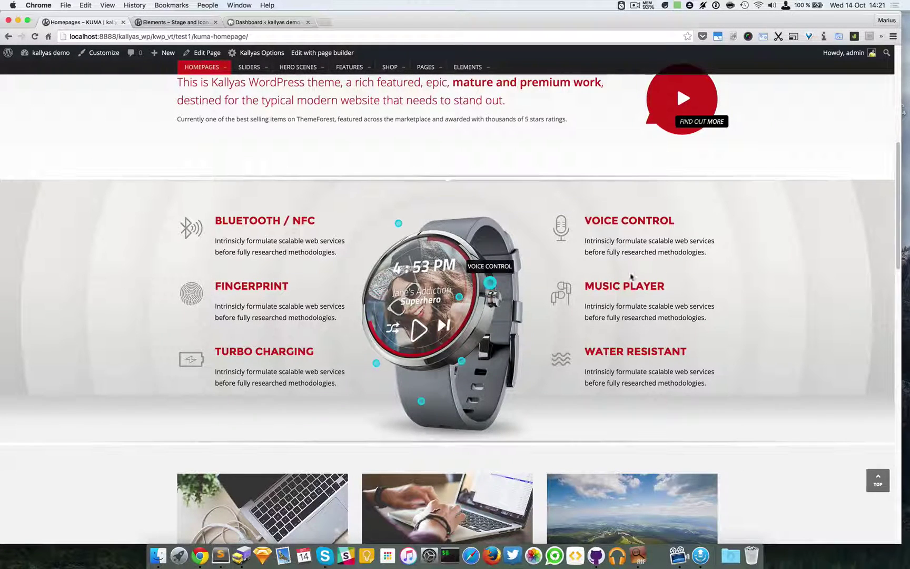
mouse_move(461, 300)
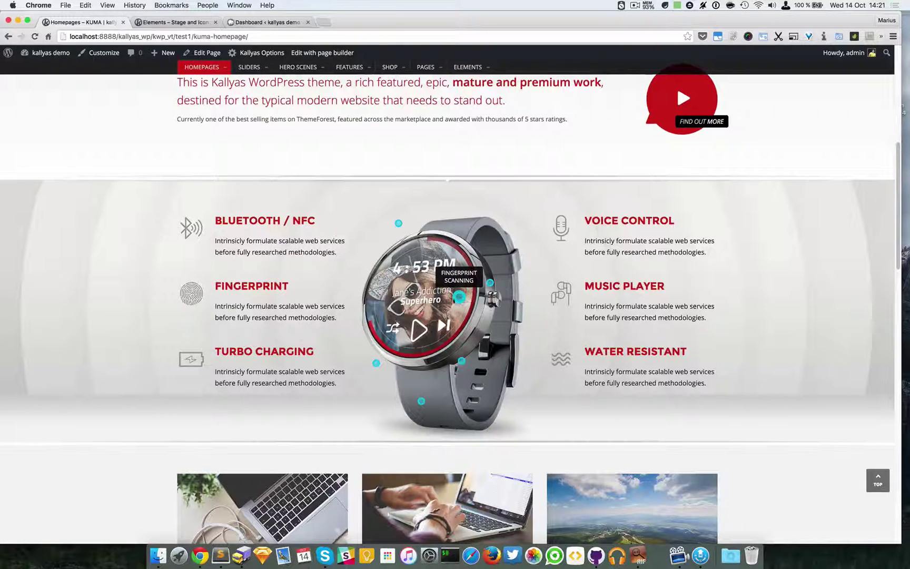
mouse_move(376, 363)
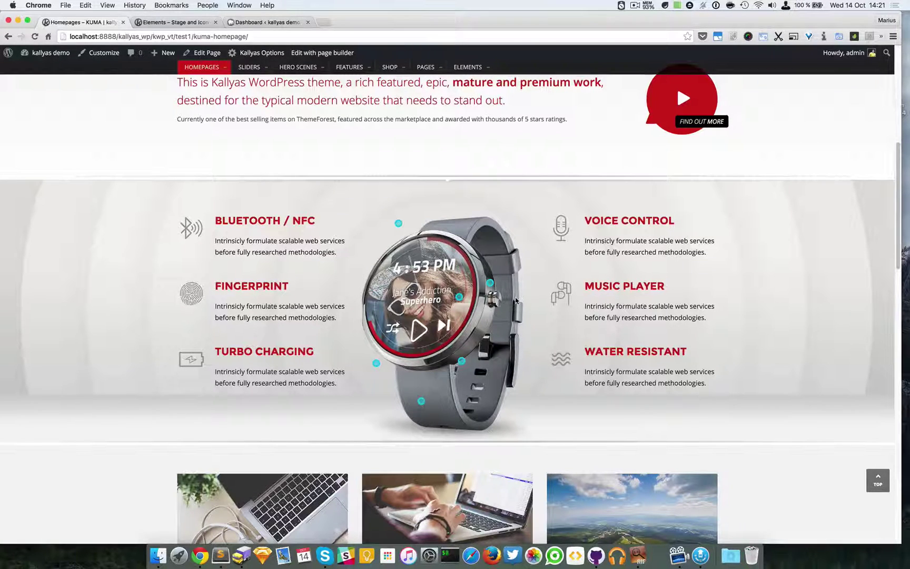
mouse_move(618, 230)
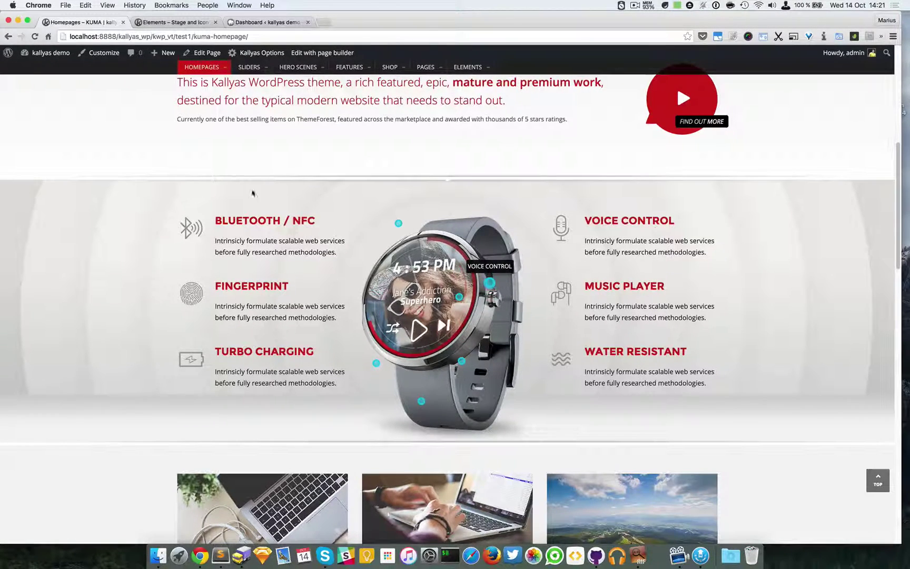
mouse_move(231, 230)
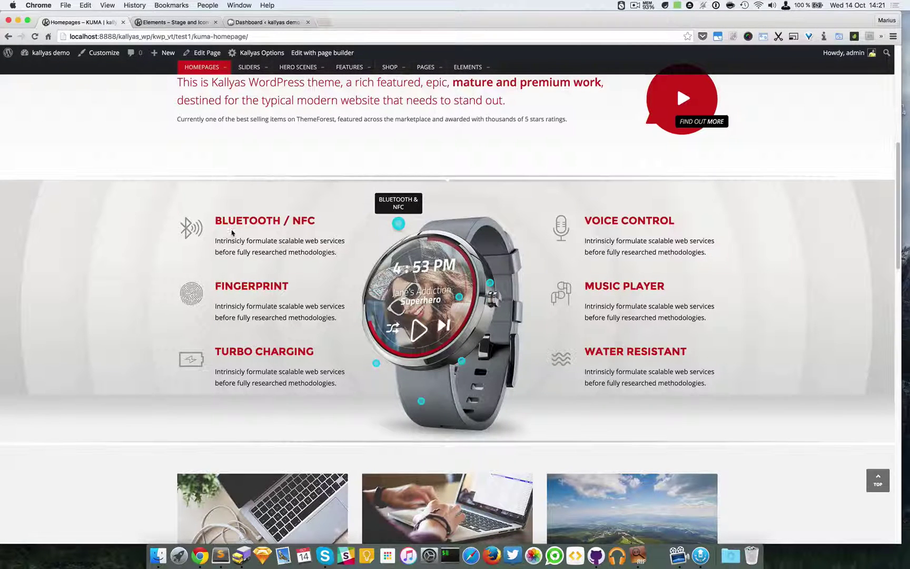
mouse_move(240, 303)
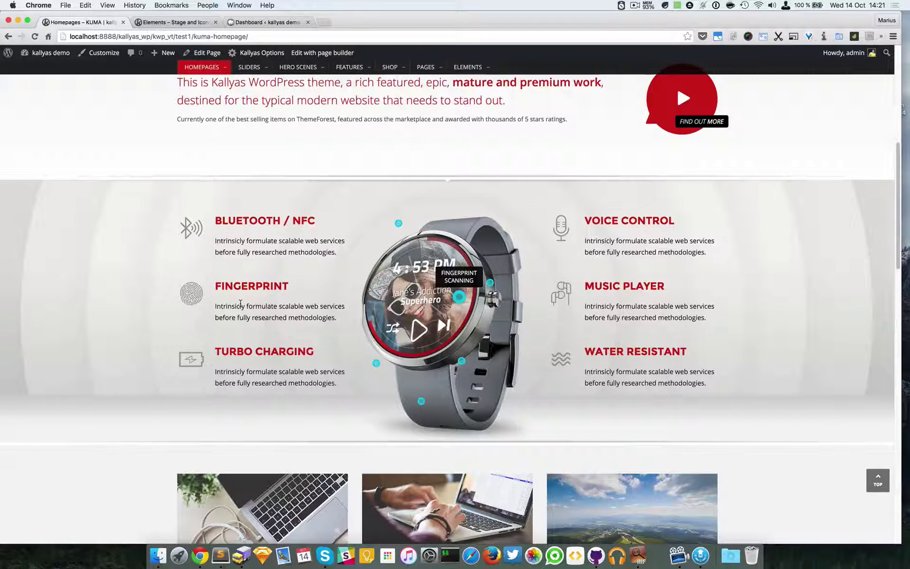
mouse_move(258, 380)
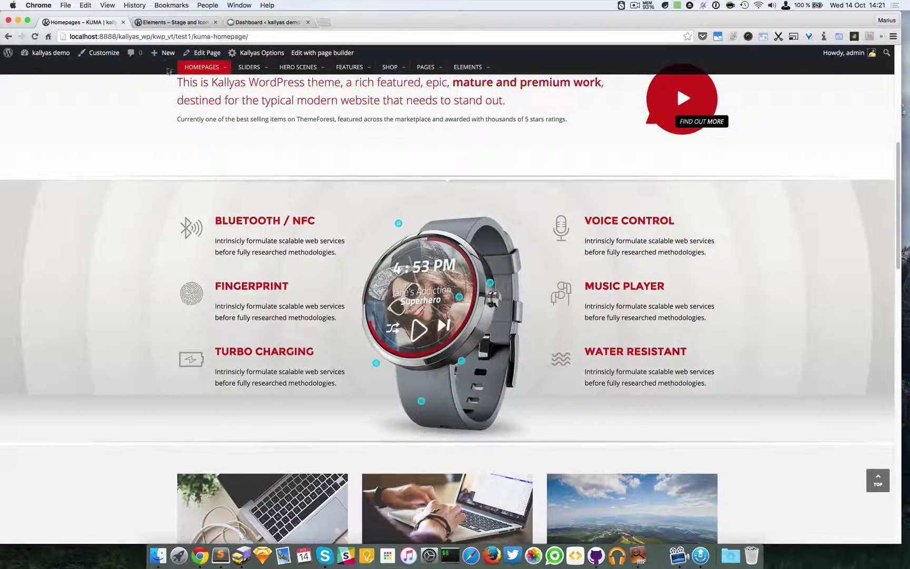
Switch to the Stage and Icon Boxes tab and look over its headphones section.
left_click(177, 23)
scroll(470, 299, "down", 3)
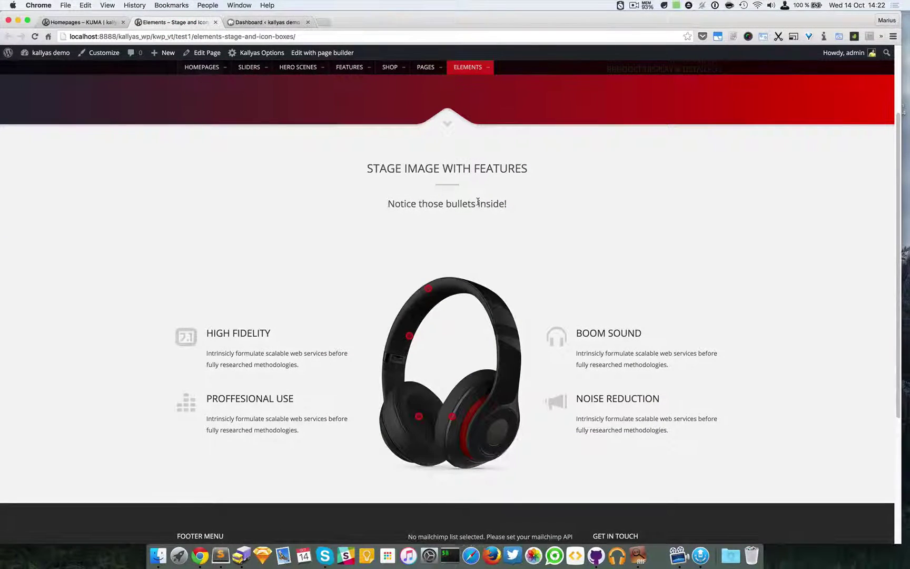
scroll(478, 201, "down", 1)
mouse_move(610, 343)
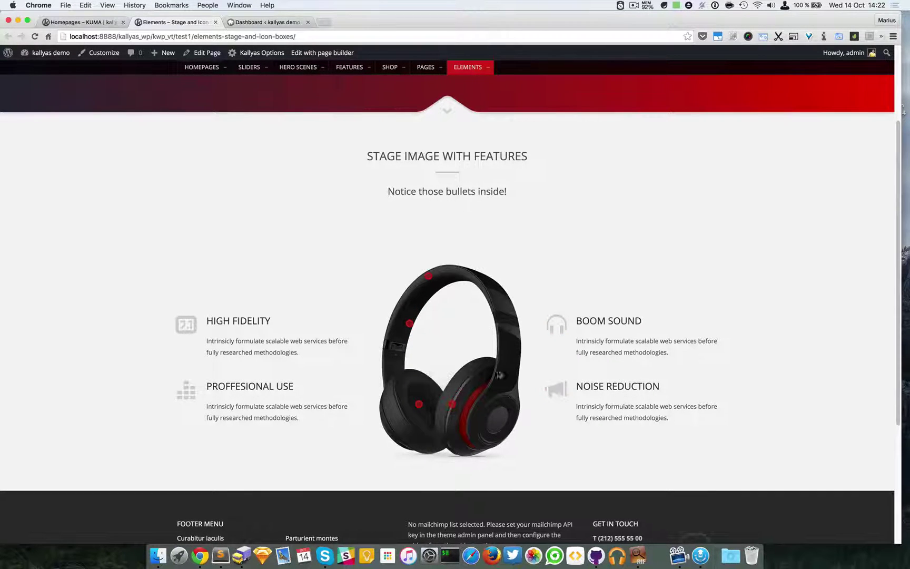
mouse_move(428, 341)
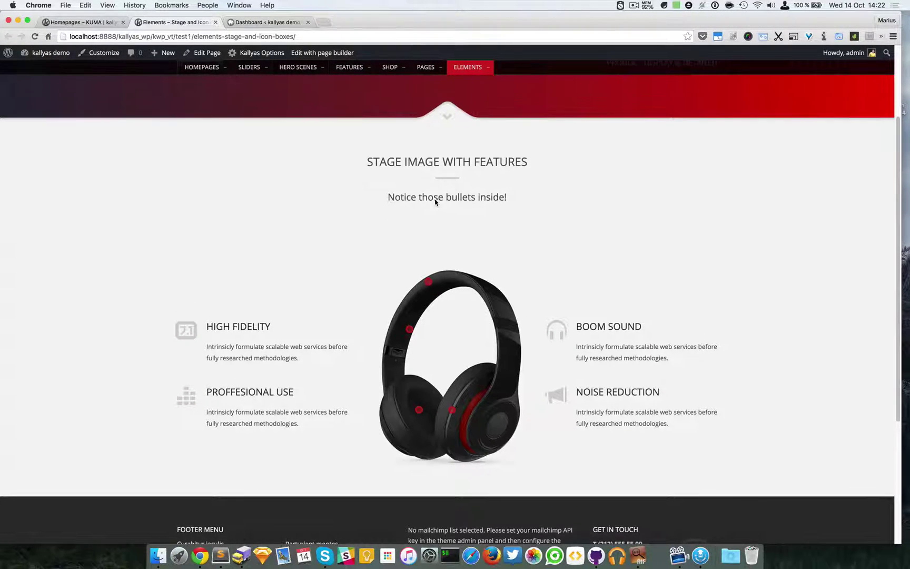
scroll(435, 202, "up", 5)
Enter page-builder edit mode and scroll to the headphones stage, briefly comparing with the KUMA homepage.
left_click(343, 52)
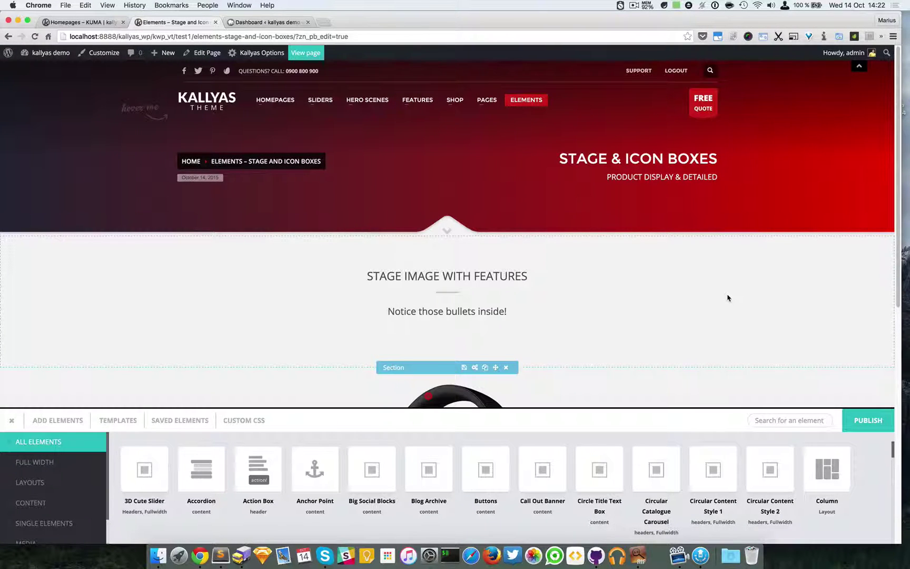
scroll(727, 298, "down", 5)
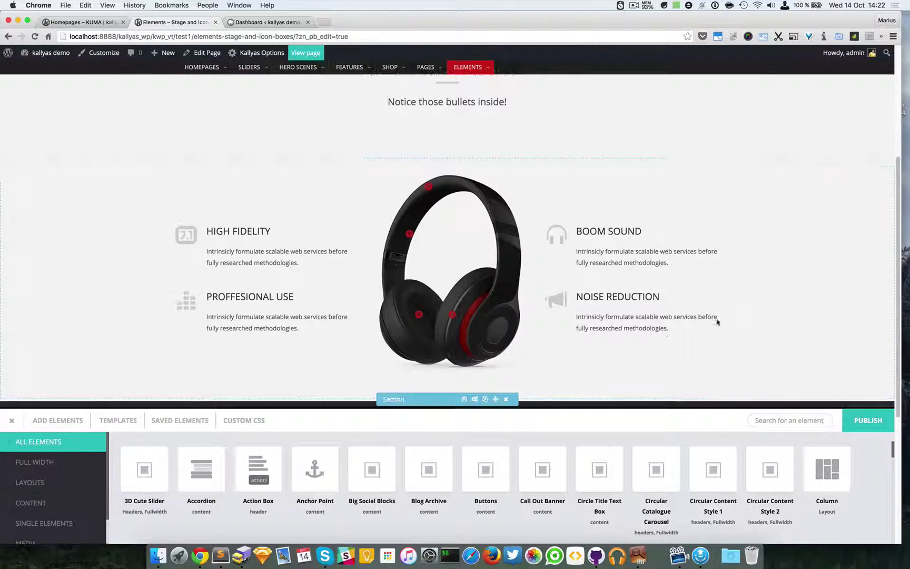
scroll(93, 363, "down", 1)
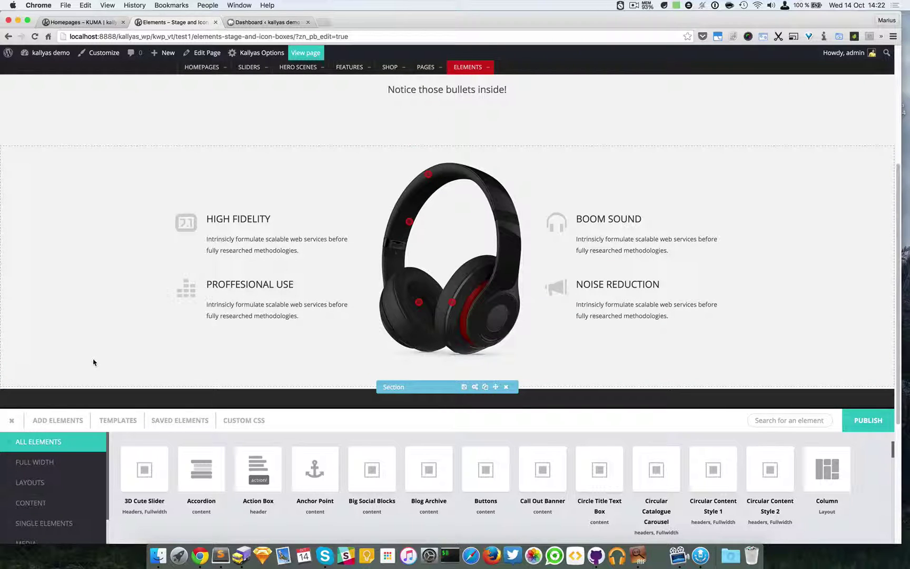
left_click(83, 22)
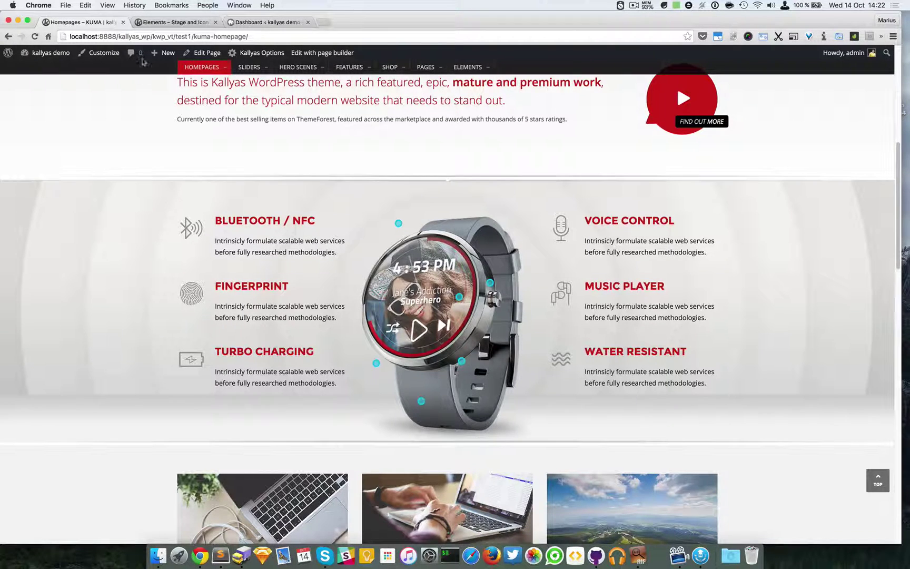
left_click(160, 23)
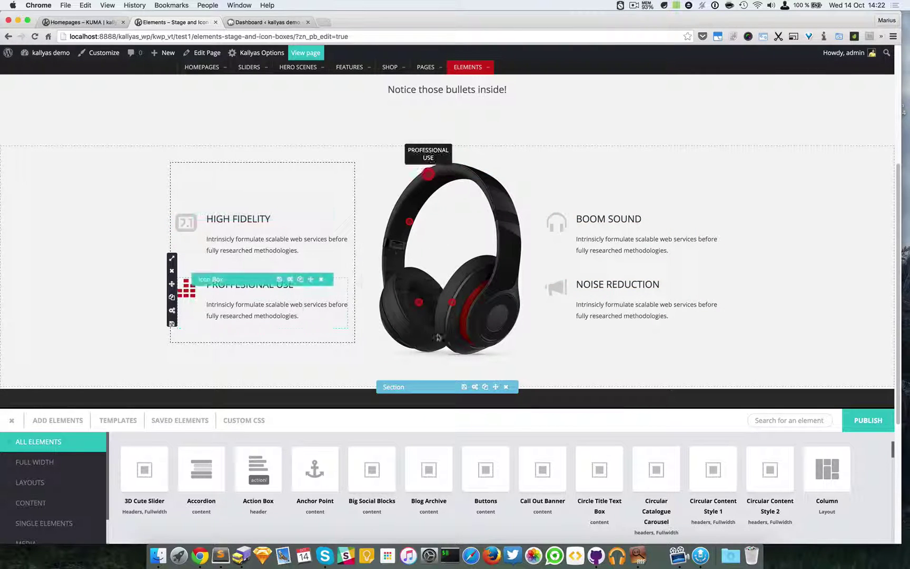
left_click(477, 388)
left_click(365, 237)
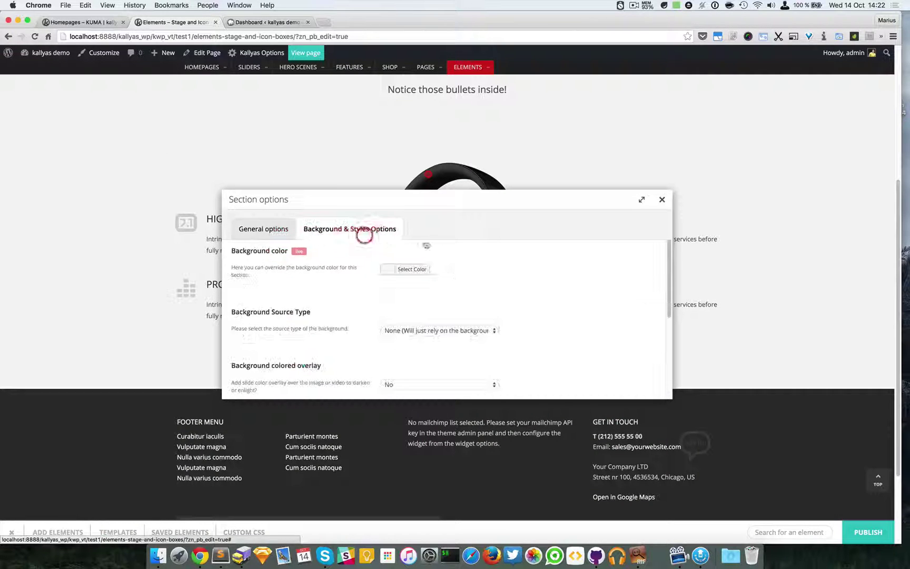
left_click(457, 330)
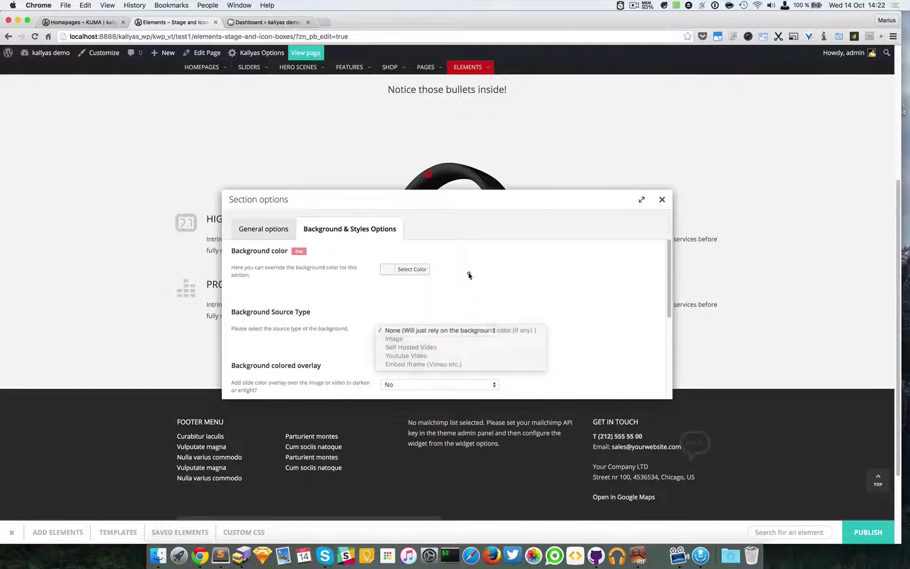
left_click(469, 275)
left_click(432, 329)
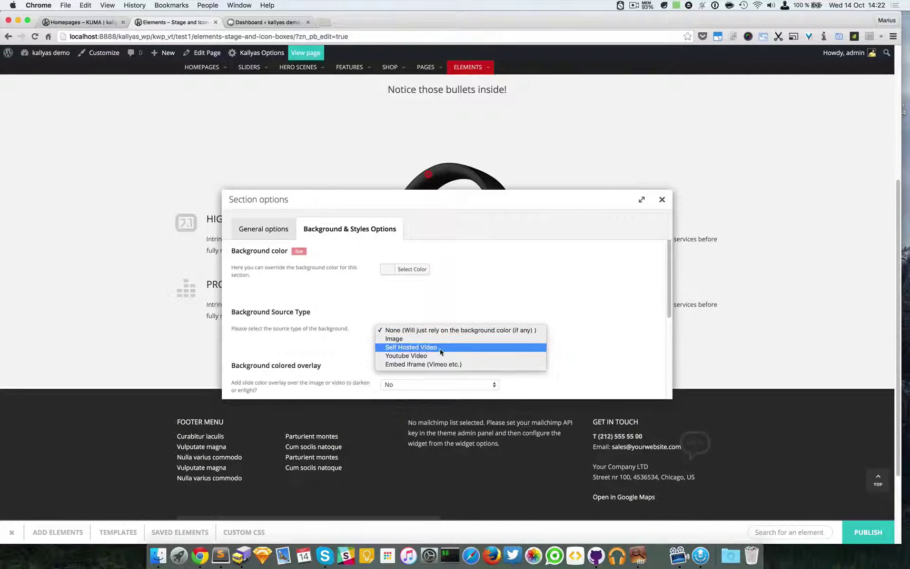
left_click(563, 321)
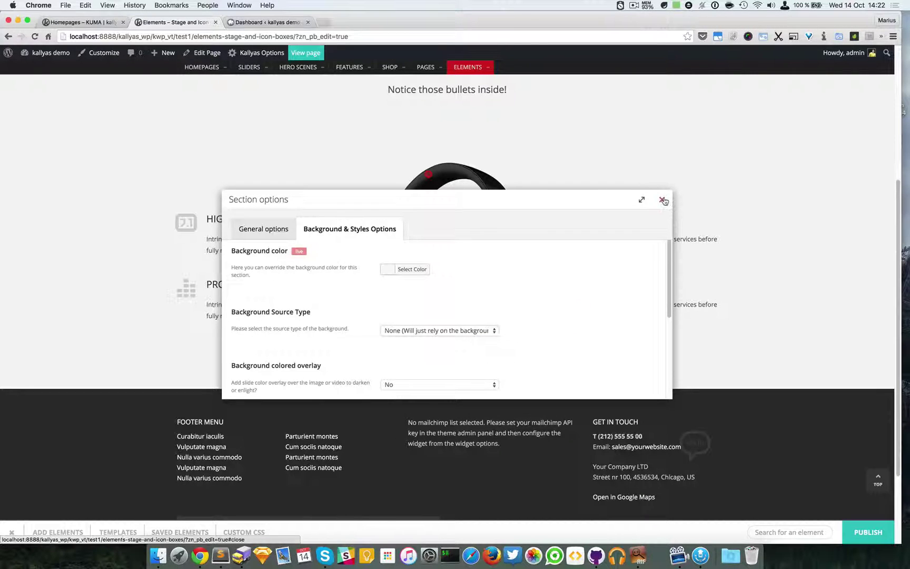
left_click(663, 200)
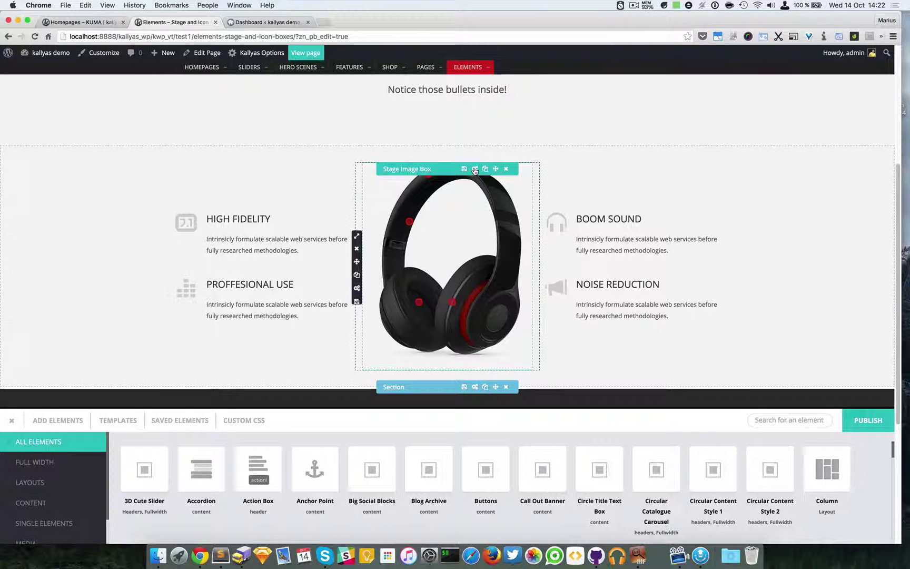
Open the Stage Image Box options, move the dialog aside, and copy its ID.
left_click(474, 169)
left_click_drag(480, 213, 636, 277)
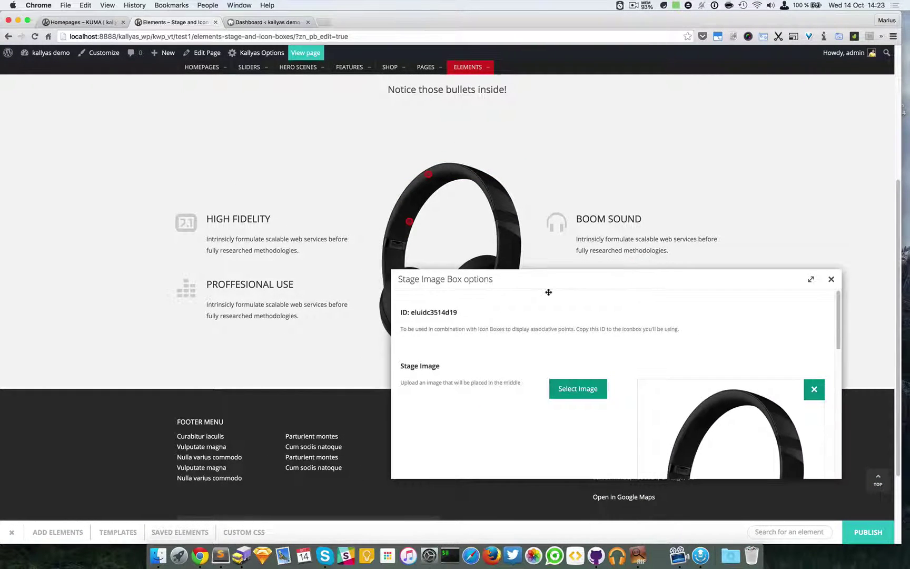
double_click(430, 312)
double_click(447, 313)
right_click(444, 309)
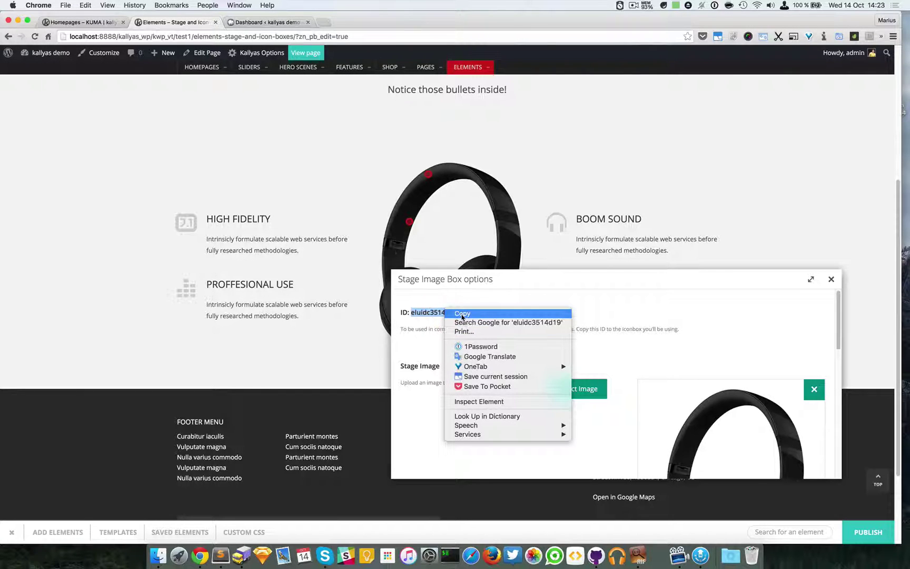
left_click(462, 314)
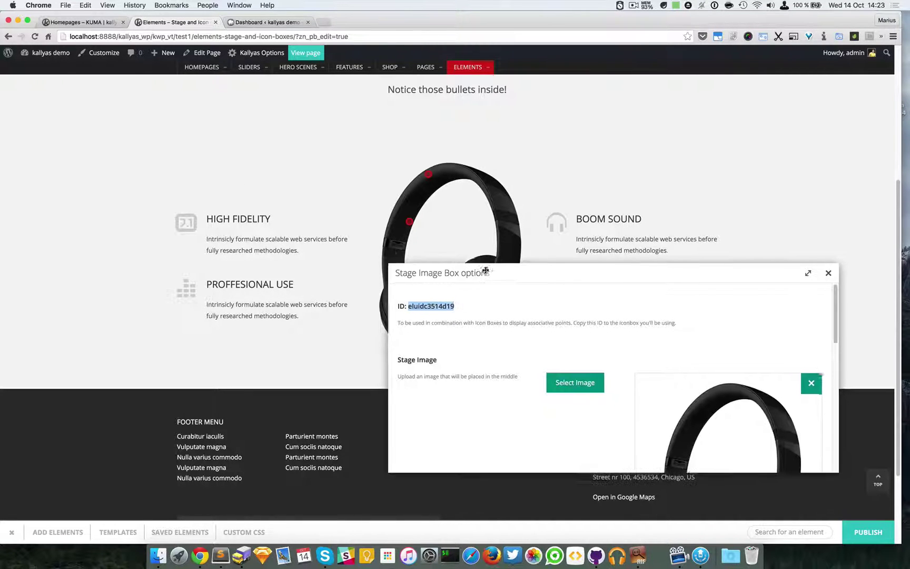
left_click_drag(485, 270, 483, 263)
left_click(522, 305)
Scroll past the Stage Image preview and place the cursor in the empty Img Alt field.
scroll(524, 307, "down", 2)
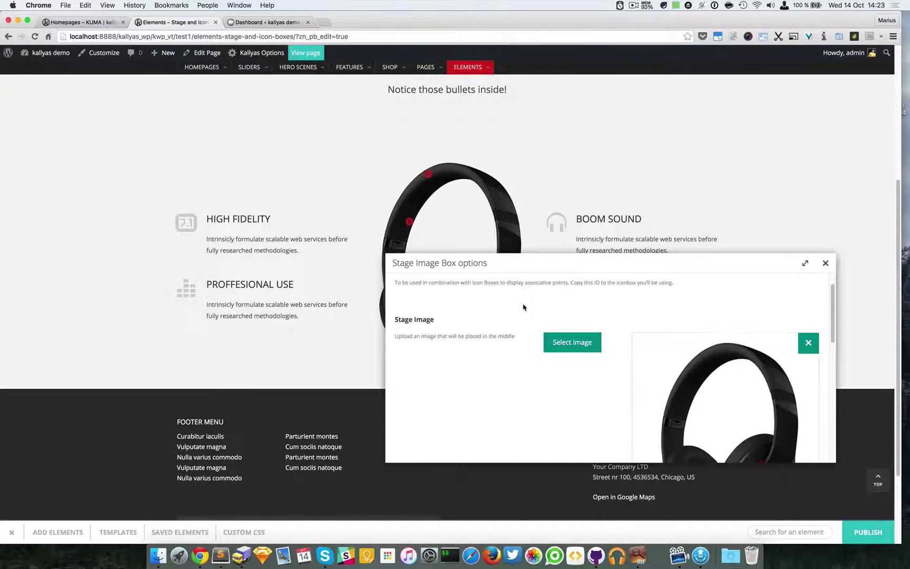
scroll(532, 313, "down", 1)
scroll(516, 331, "down", 2)
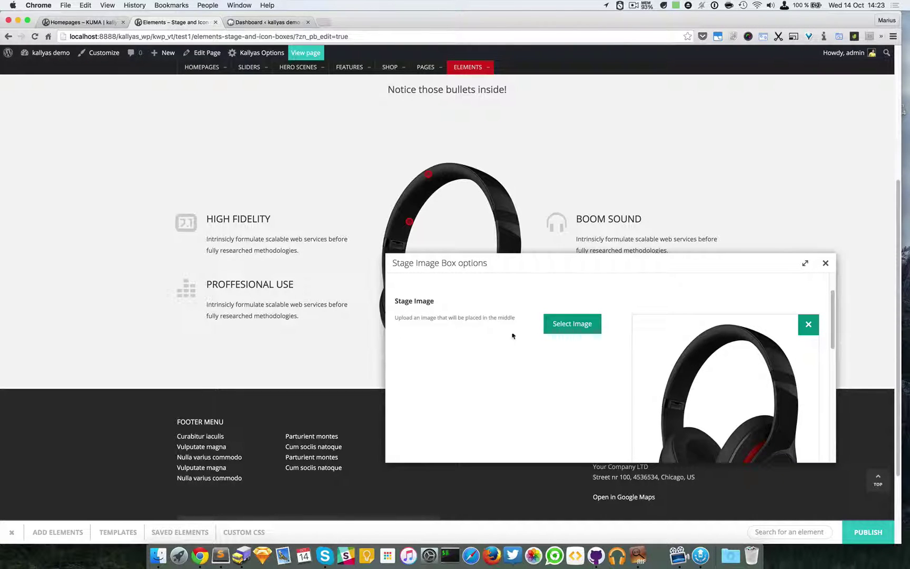
scroll(716, 353, "down", 2)
scroll(715, 354, "down", 5)
scroll(729, 327, "up", 6)
scroll(723, 339, "down", 5)
scroll(688, 331, "down", 10)
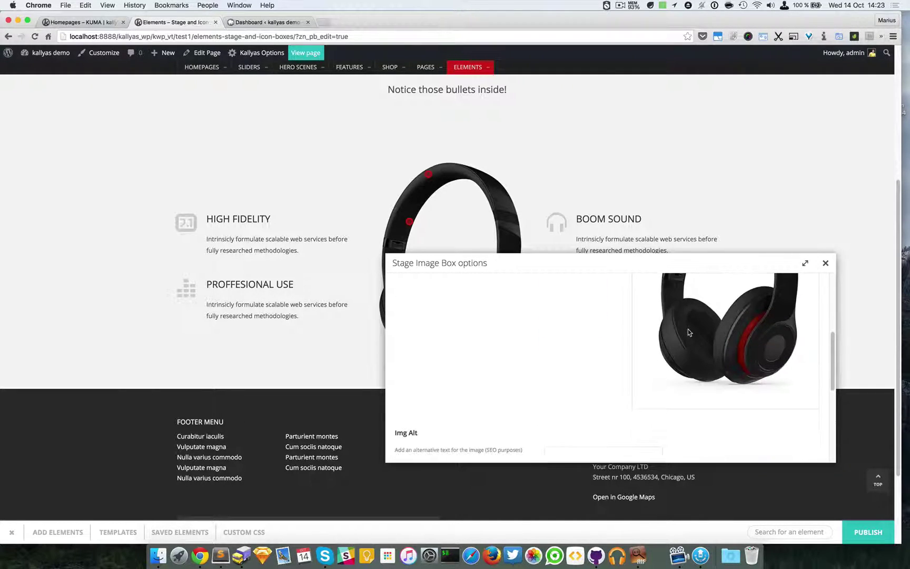
scroll(688, 331, "down", 4)
left_click(625, 363)
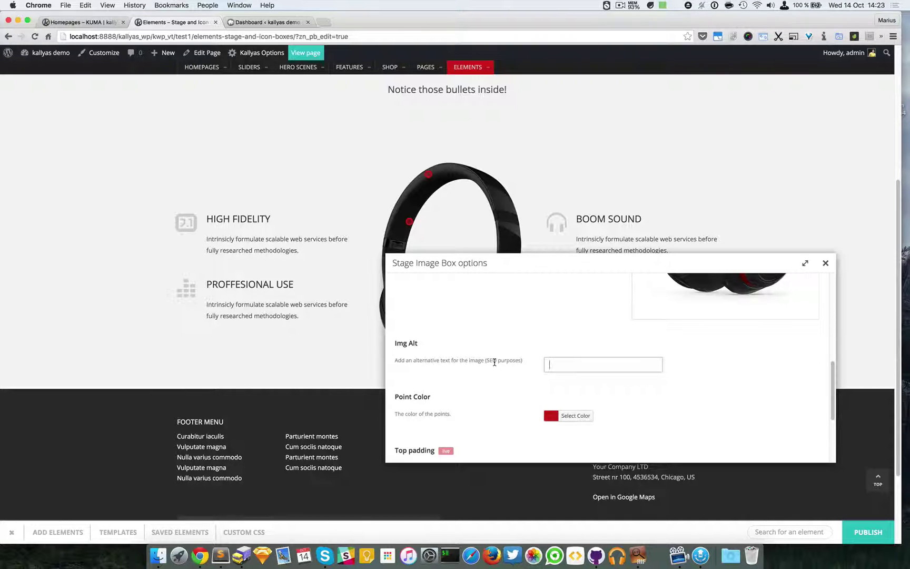
scroll(494, 362, "down", 2)
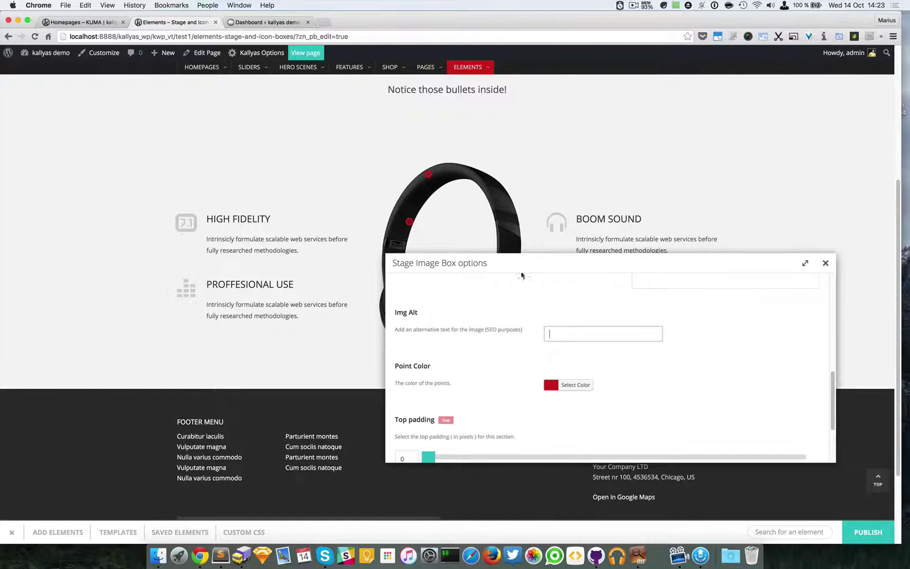
Set the Stage Image Box Point Color to green (#26d023).
left_click_drag(521, 266, 540, 294)
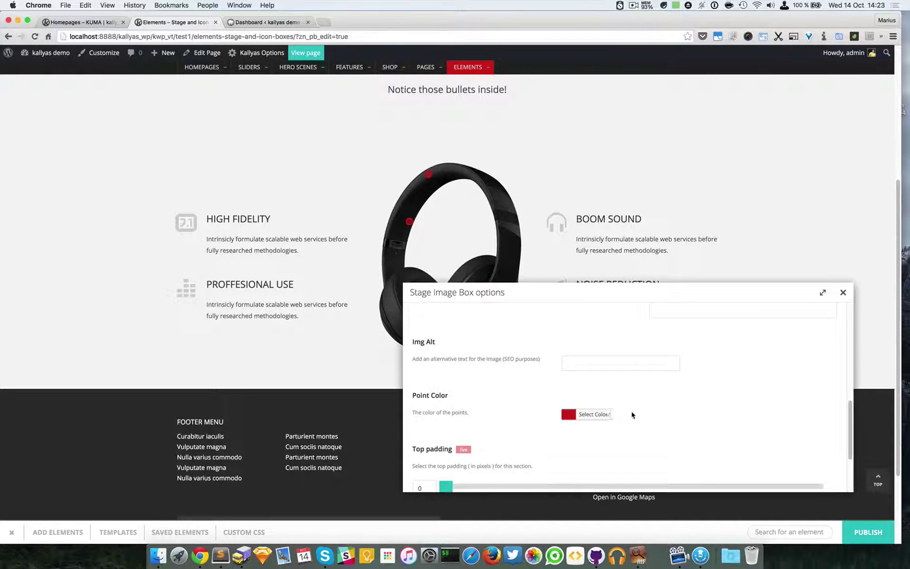
left_click(593, 414)
scroll(627, 421, "down", 1)
left_click(593, 424)
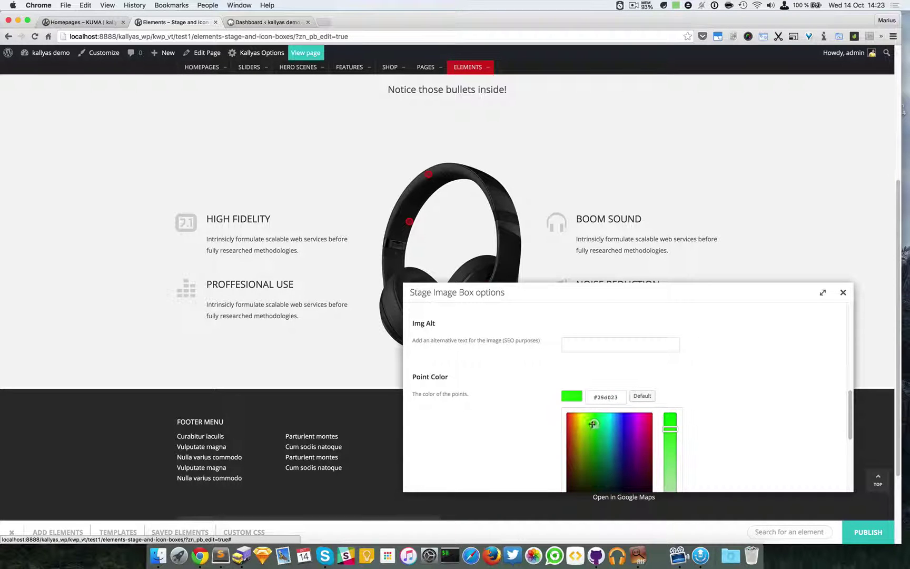
left_click(721, 398)
Set the section's Top padding to 24 px and Bottom padding to 20 px.
scroll(711, 395, "down", 2)
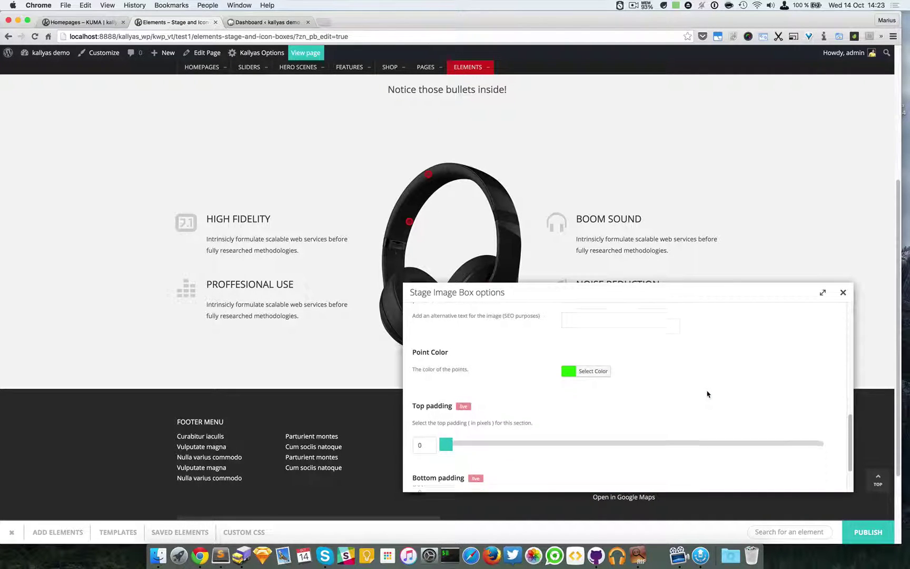
scroll(531, 402, "down", 3)
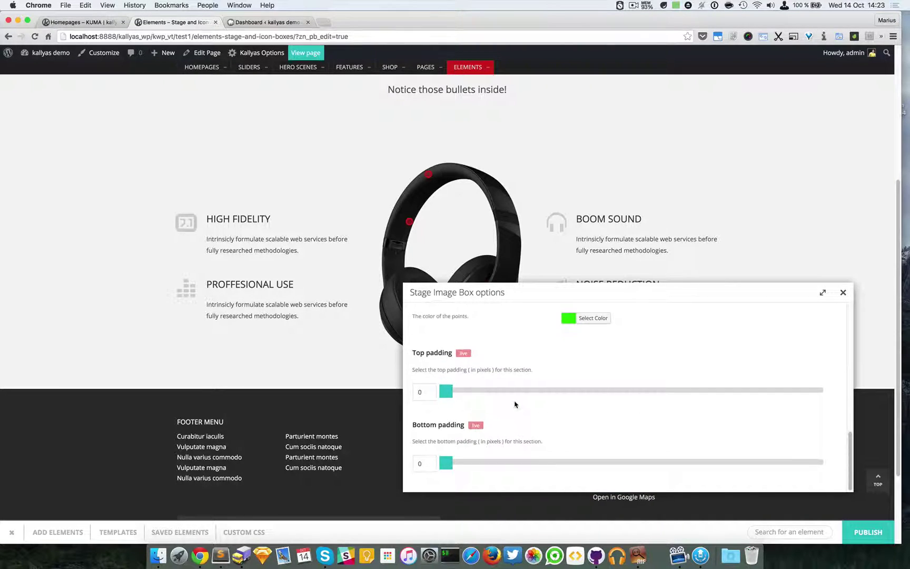
left_click_drag(452, 392, 486, 390)
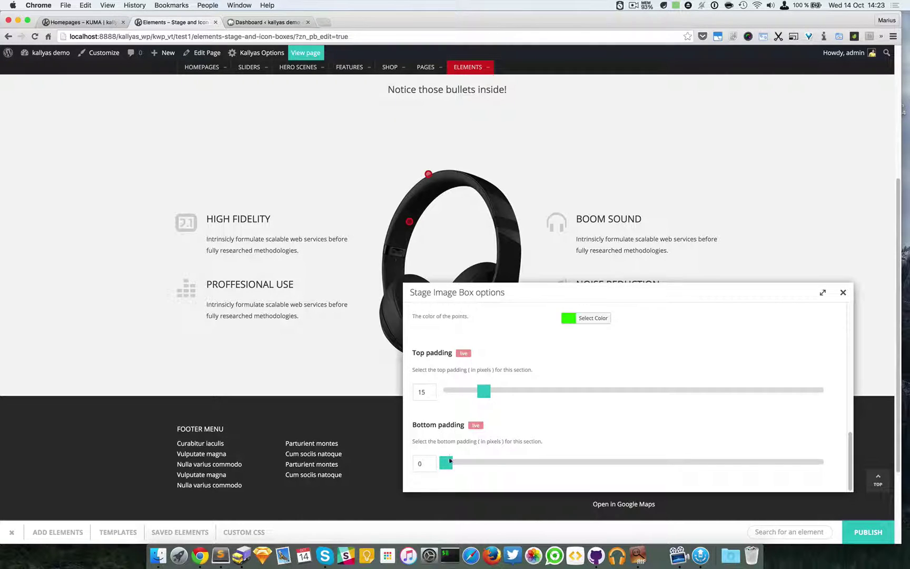
left_click_drag(451, 460, 532, 463)
left_click(479, 394)
left_click_drag(481, 395, 497, 392)
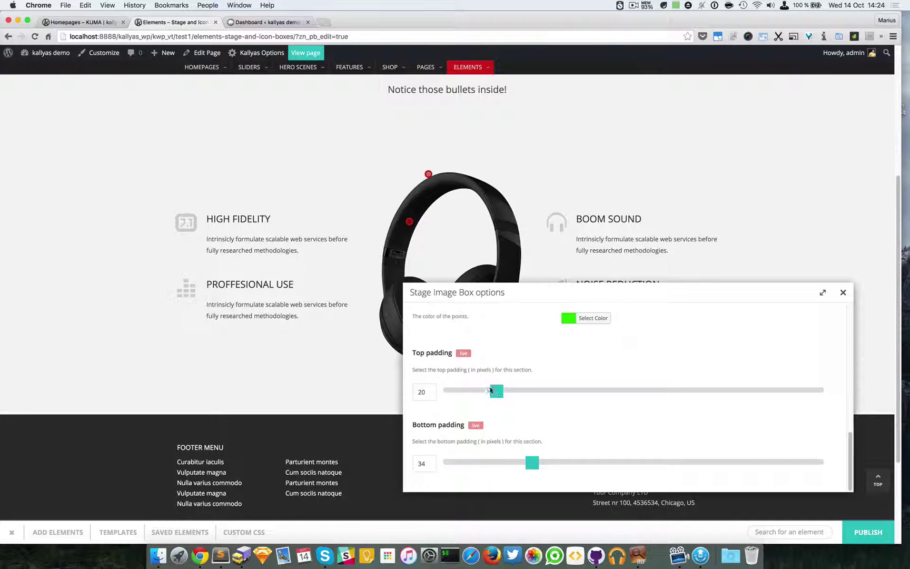
left_click_drag(535, 465, 509, 462)
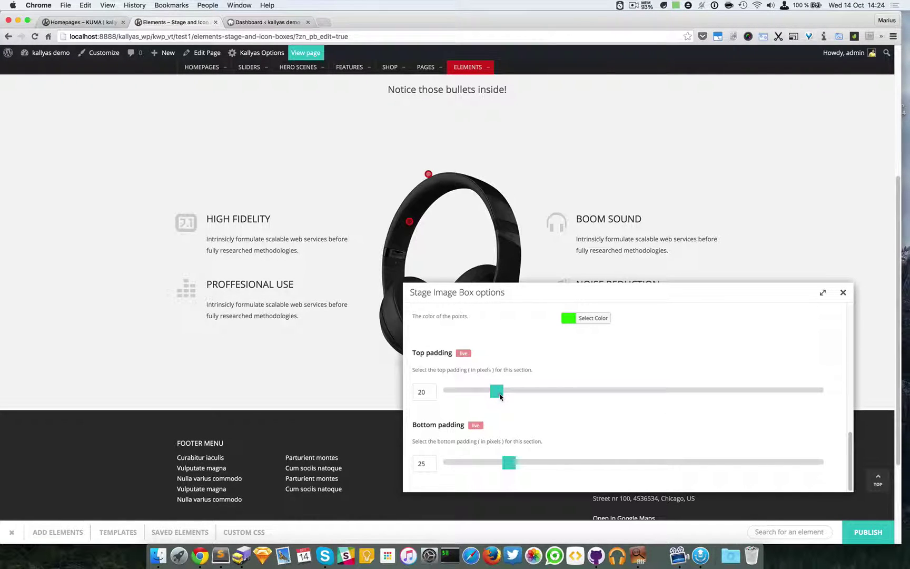
left_click_drag(500, 396, 507, 394)
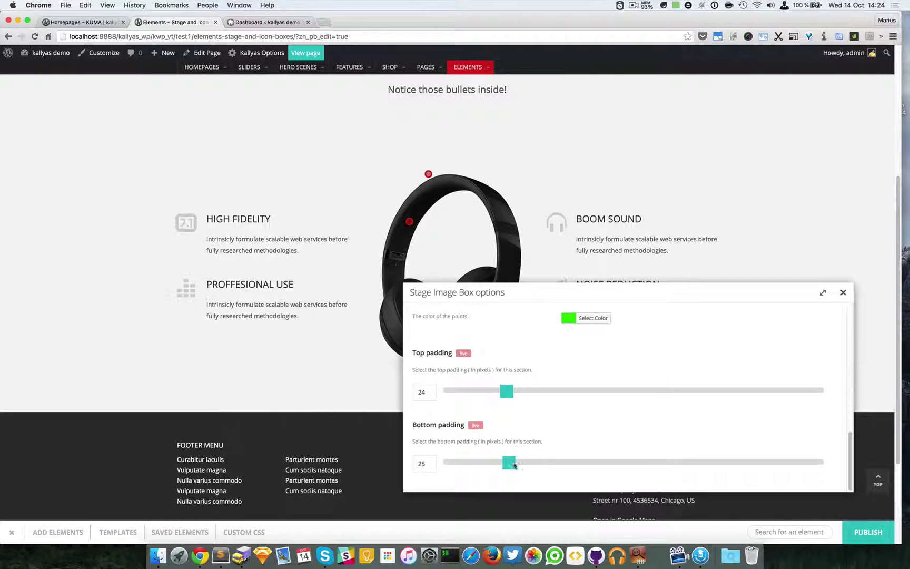
left_click_drag(515, 465, 495, 465)
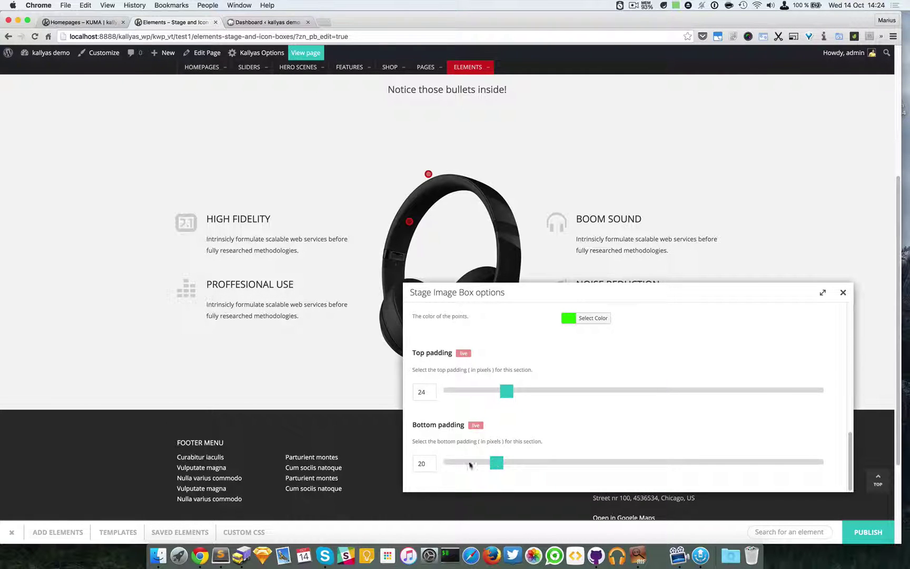
left_click(108, 22)
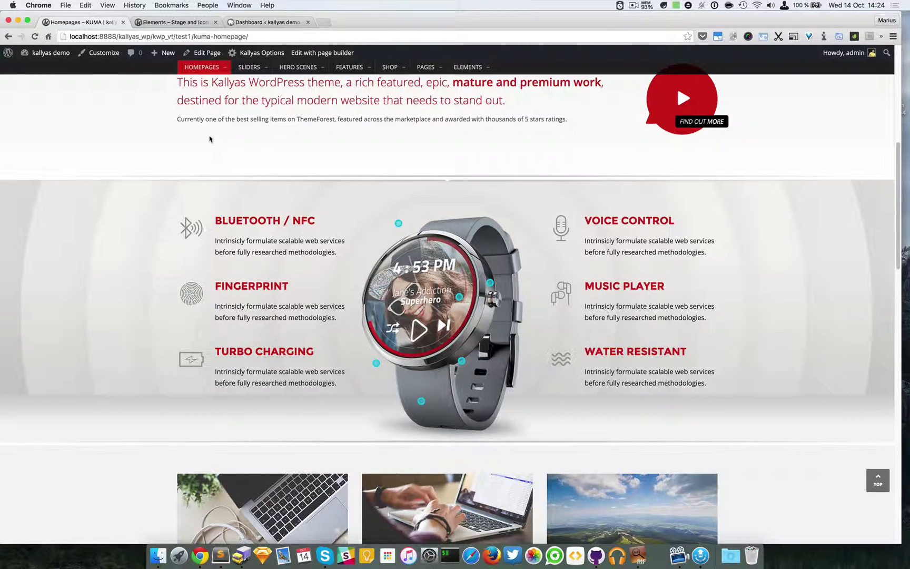
left_click(176, 22)
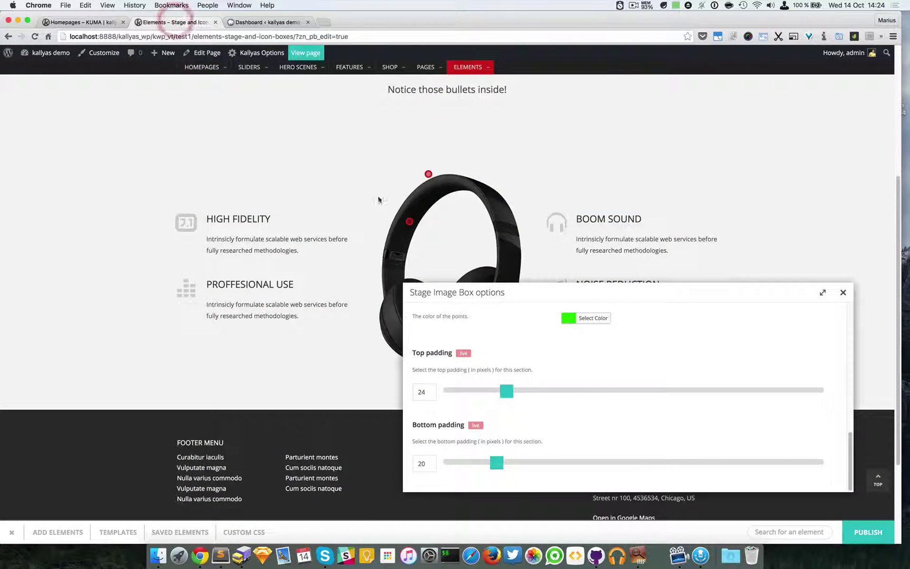
Close the Stage Image Box options and reload the page to show the green points.
scroll(565, 412, "up", 5)
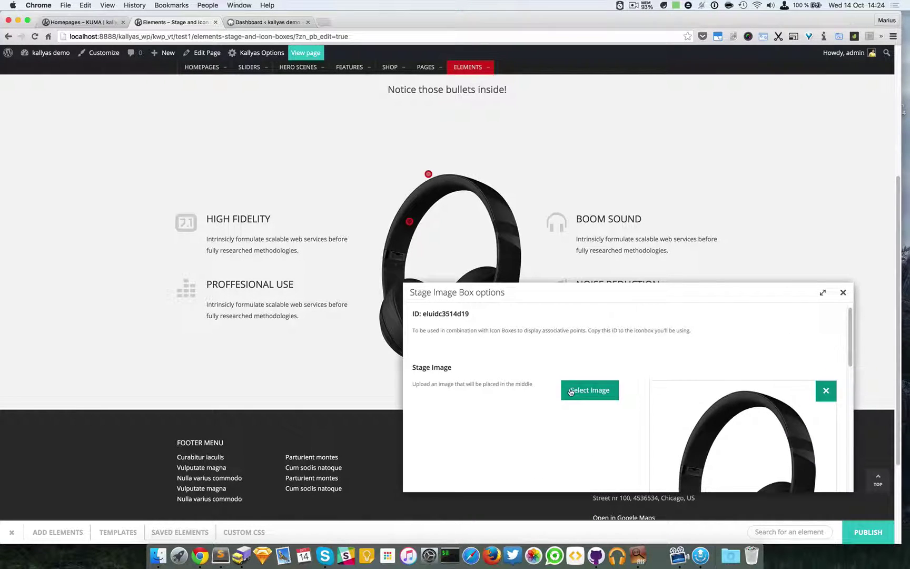
scroll(571, 392, "down", 5)
scroll(571, 391, "down", 3)
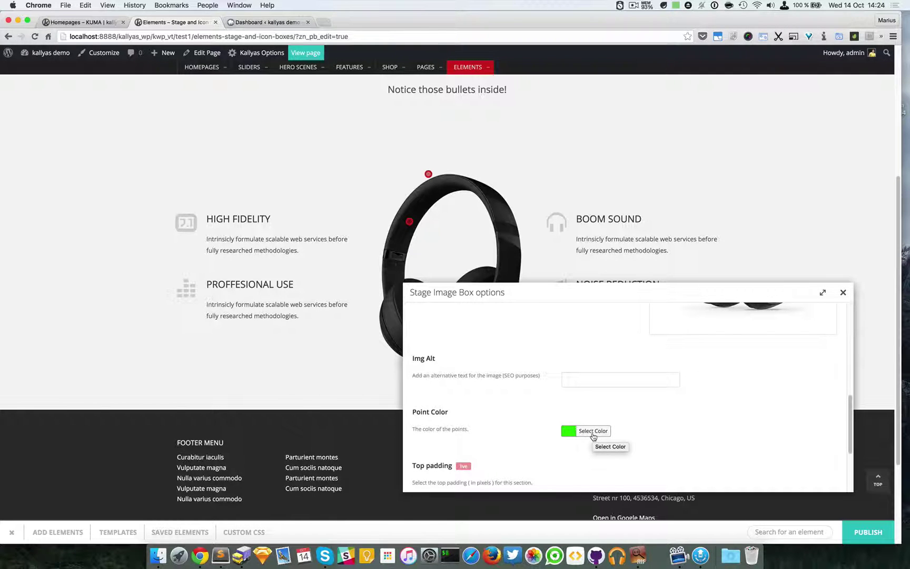
left_click(842, 293)
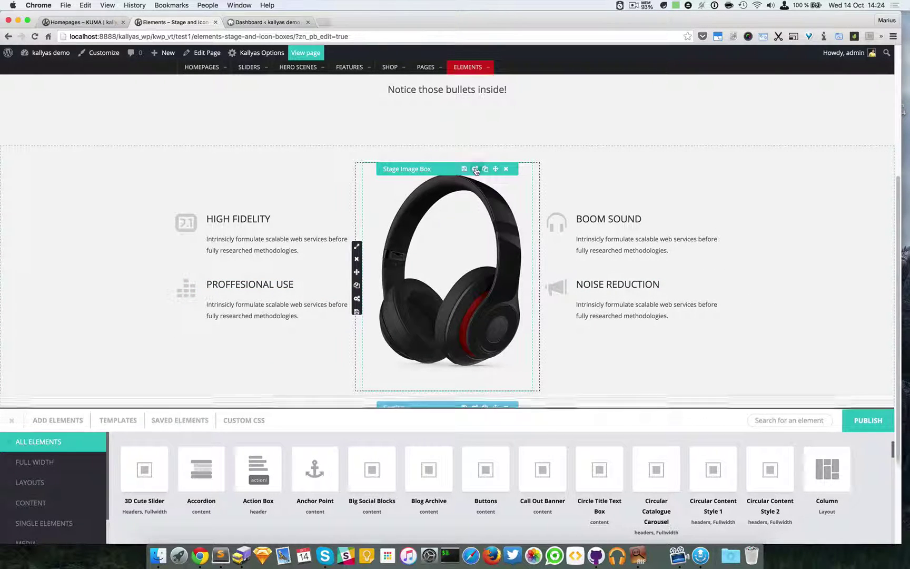
left_click(475, 169)
scroll(487, 298, "down", 5)
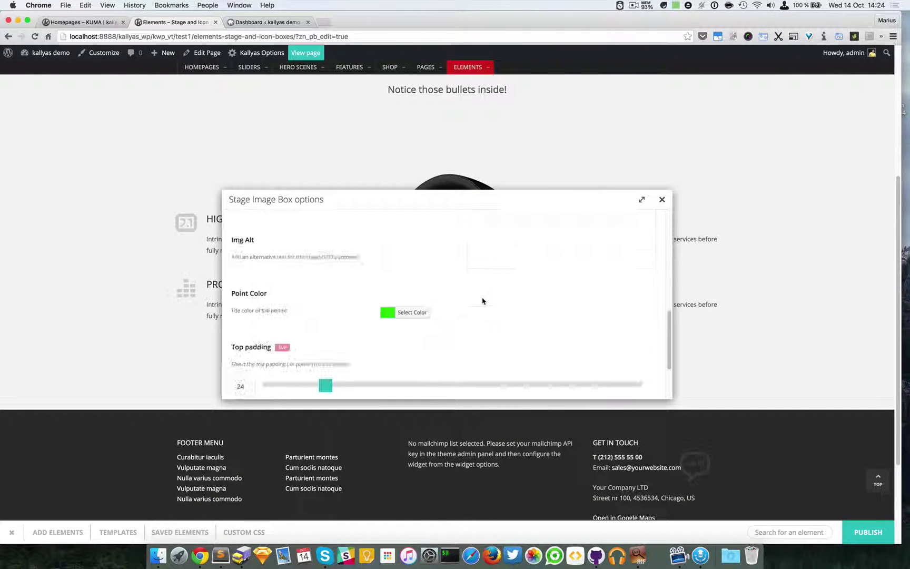
scroll(483, 301, "down", 2)
scroll(483, 301, "up", 10)
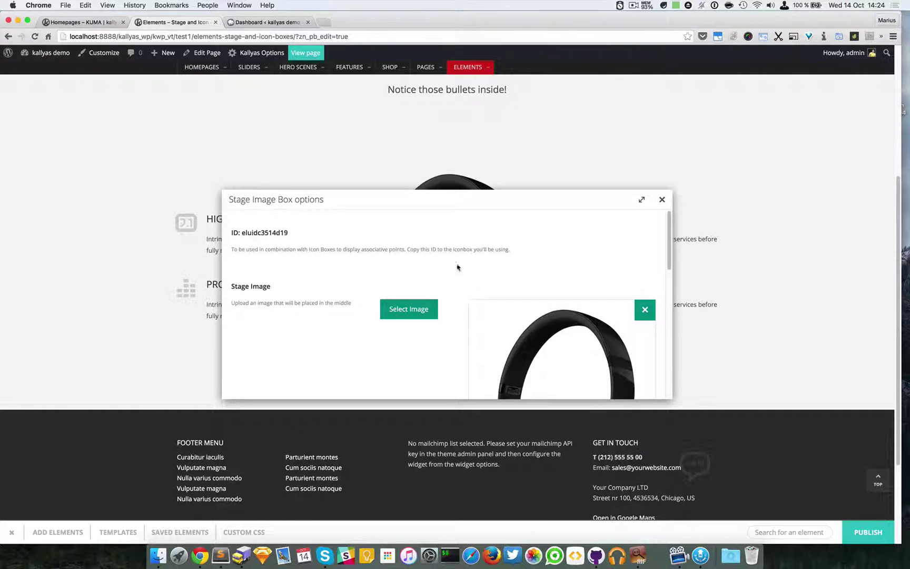
left_click(663, 200)
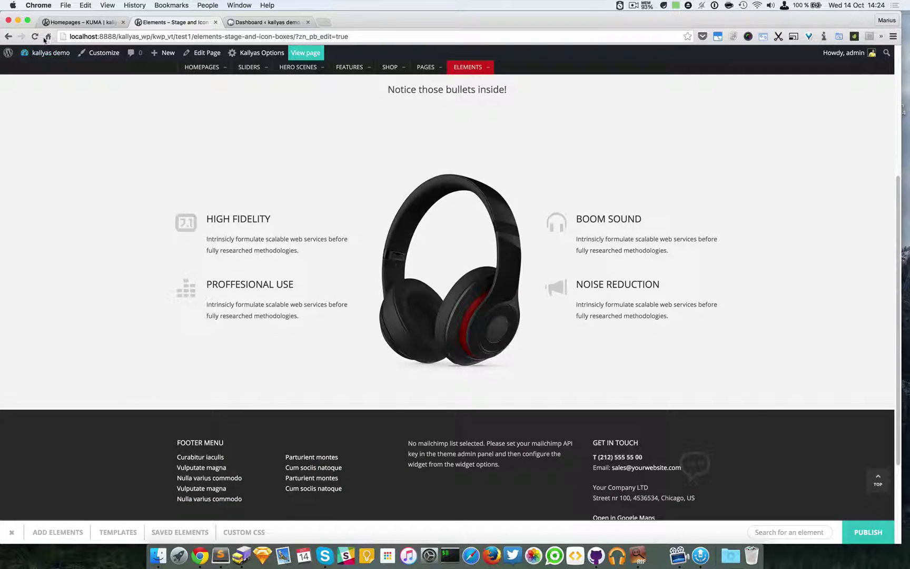
left_click(34, 36)
left_click(518, 187)
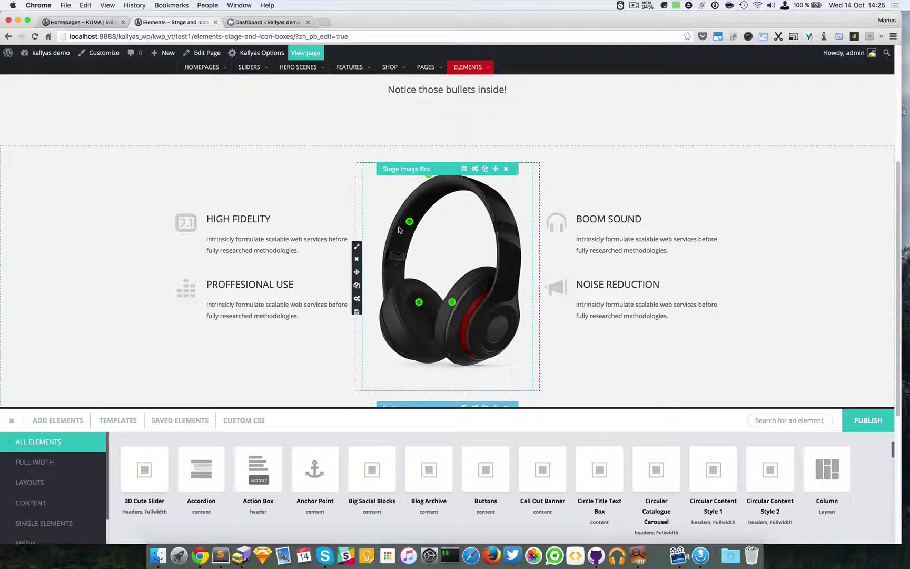
mouse_move(409, 222)
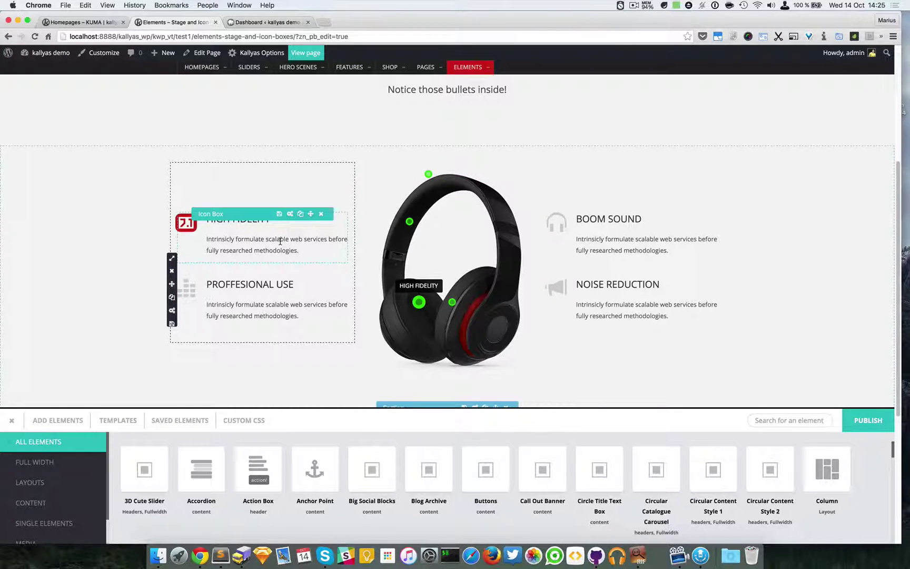
left_click(290, 215)
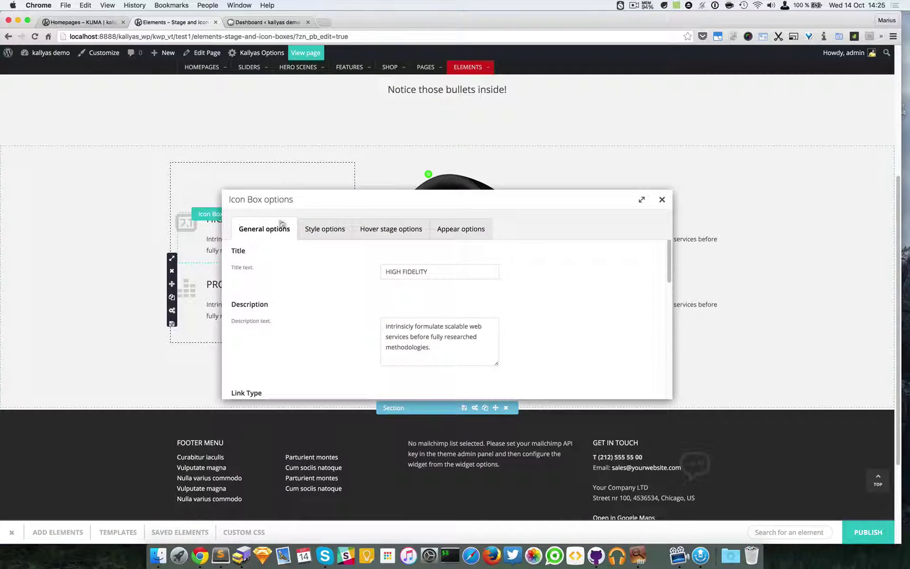
left_click_drag(352, 200, 585, 320)
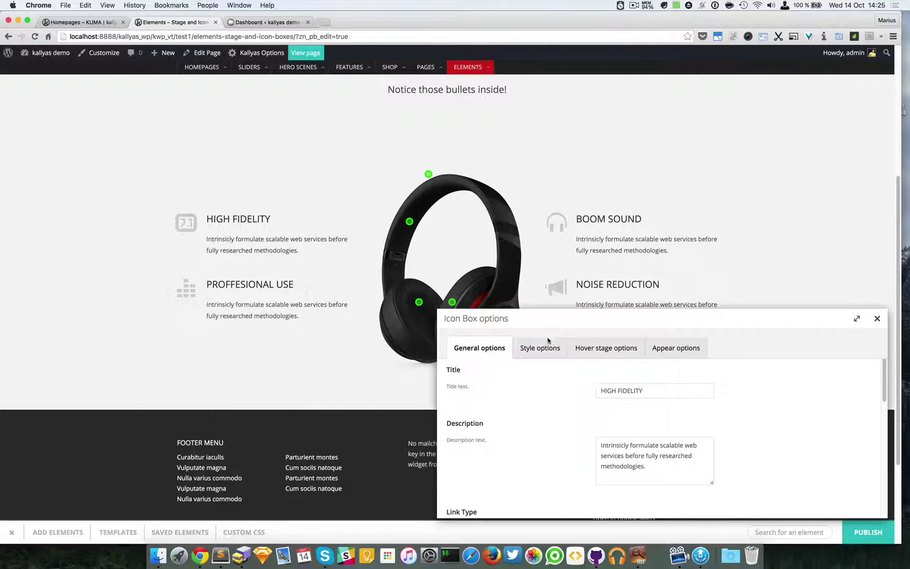
left_click(607, 353)
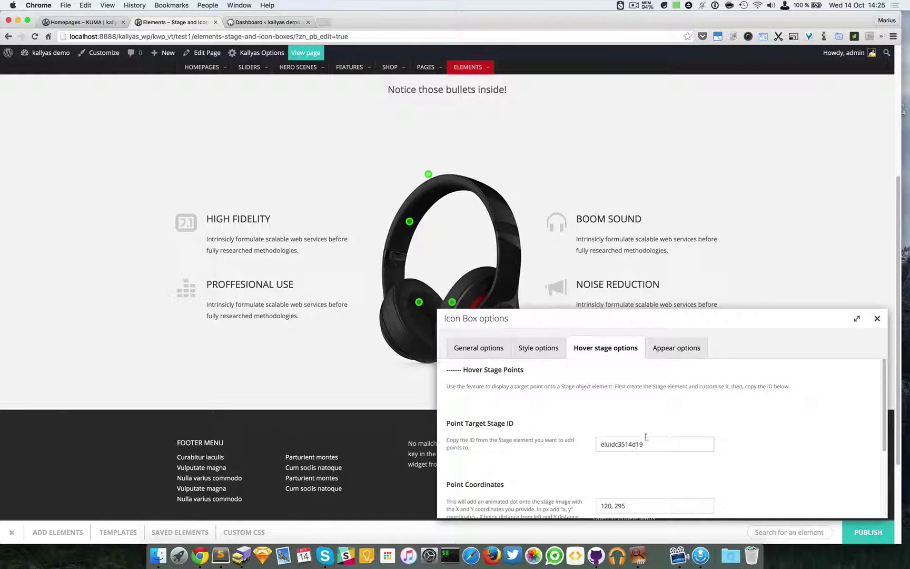
left_click(529, 348)
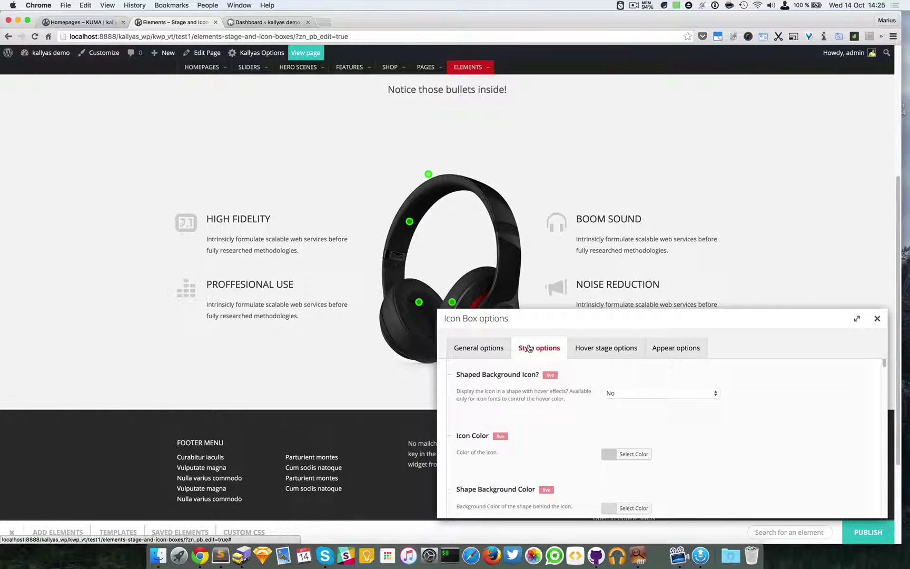
left_click(467, 356)
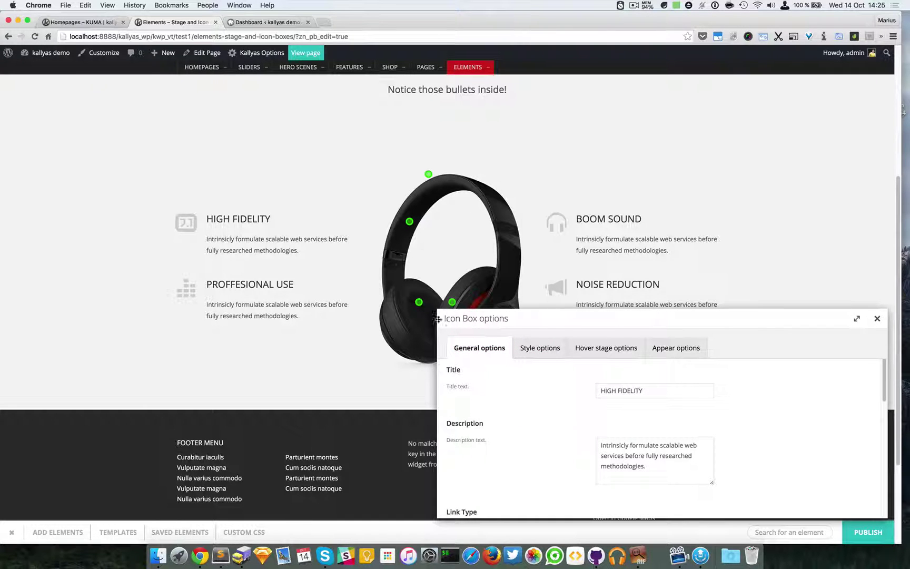
scroll(507, 382, "down", 10)
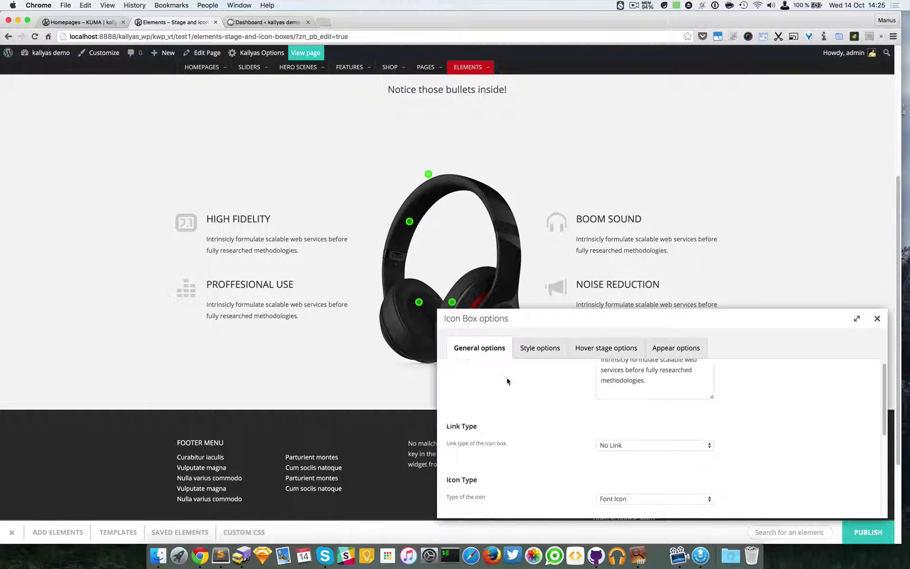
scroll(484, 369, "up", 10)
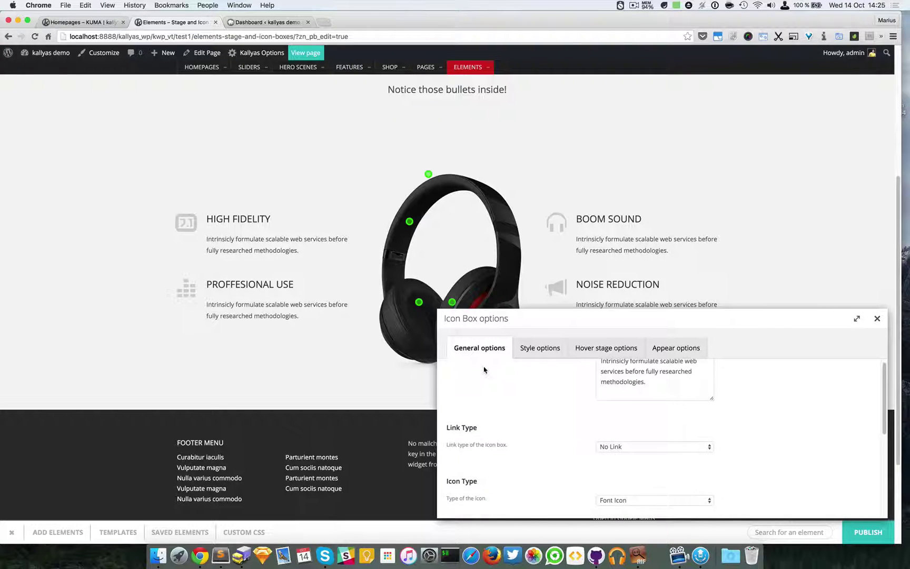
left_click(524, 345)
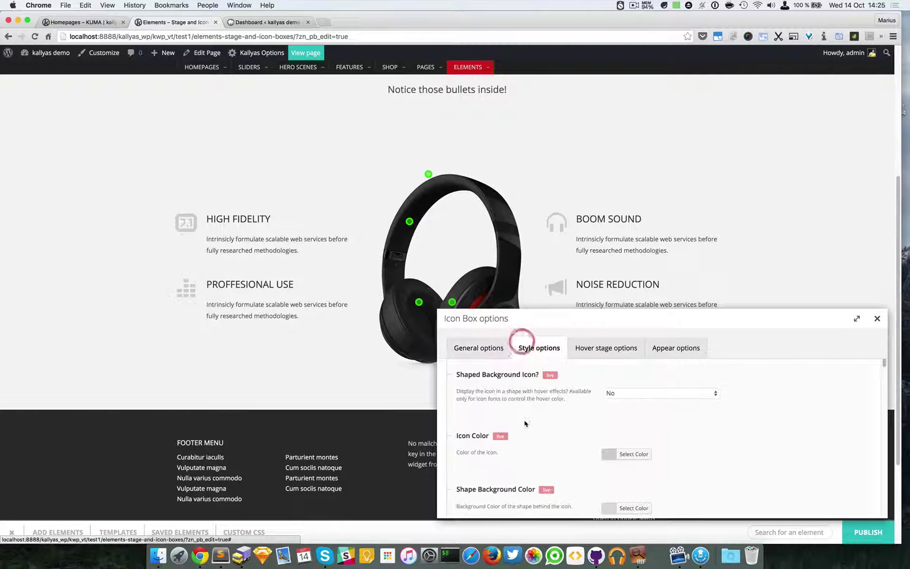
scroll(524, 423, "down", 6)
scroll(525, 424, "up", 4)
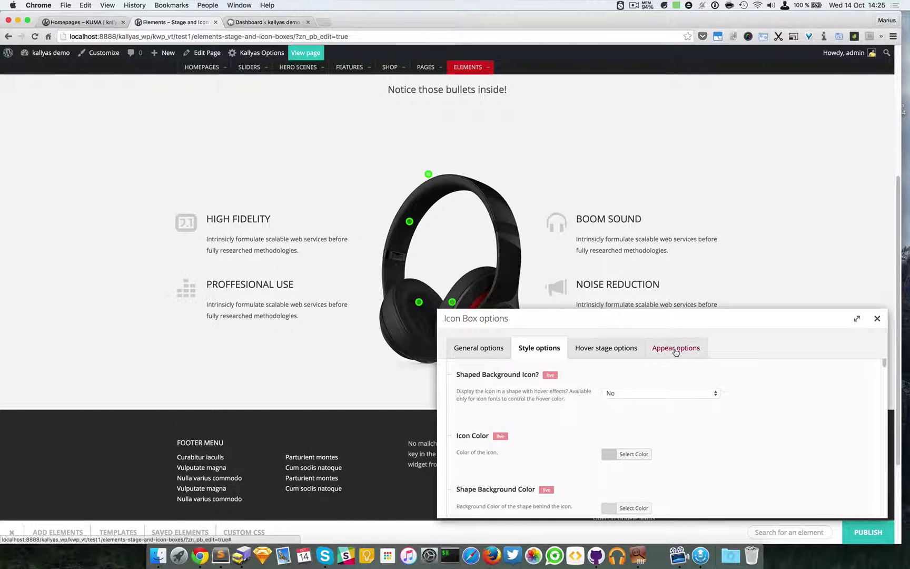
left_click(598, 352)
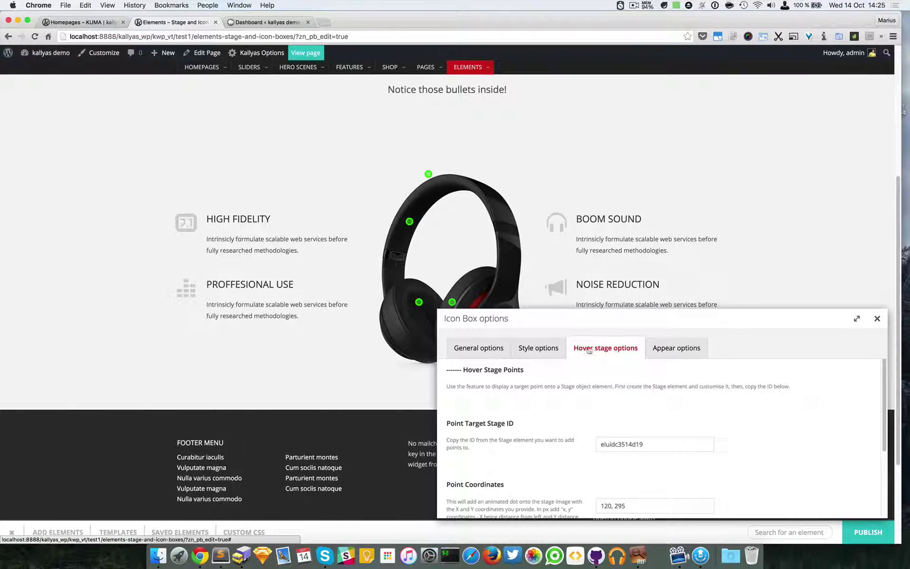
scroll(619, 357, "down", 1)
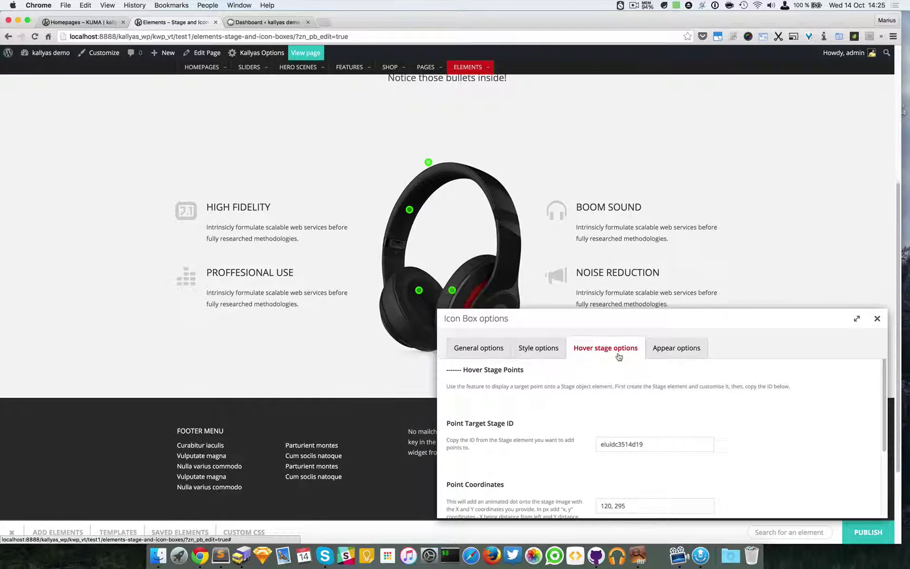
scroll(618, 357, "down", 2)
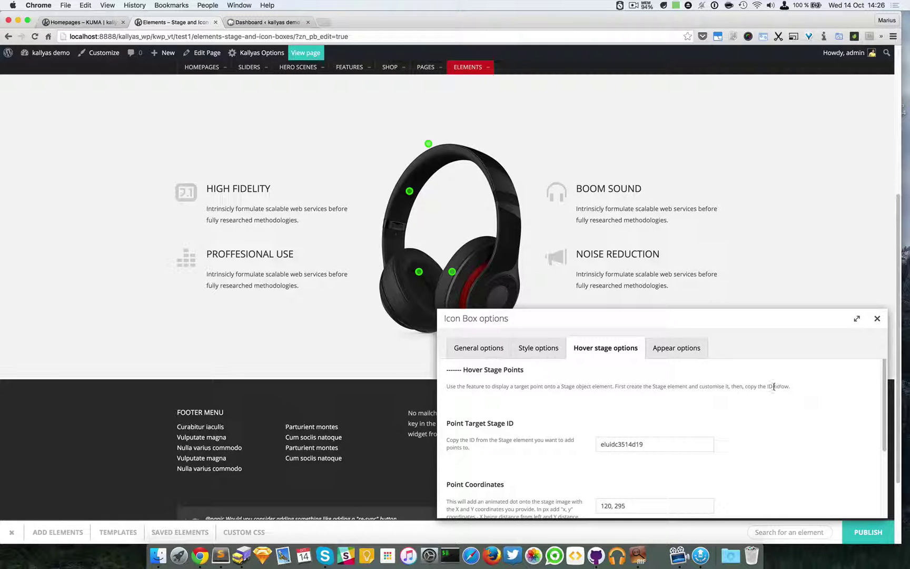
Copy the headphone Stage Image Box's ID eluidc3514d19 from its options.
left_click(877, 318)
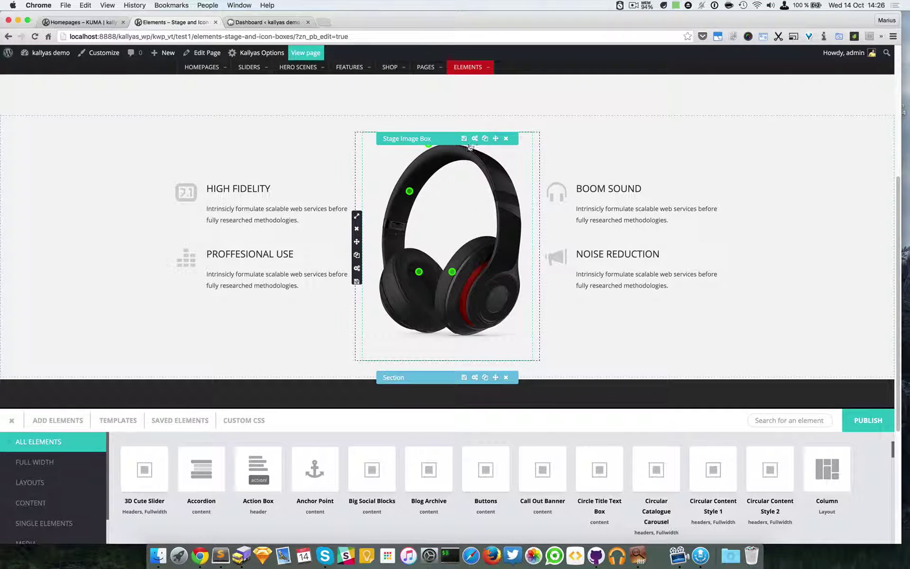
left_click(475, 140)
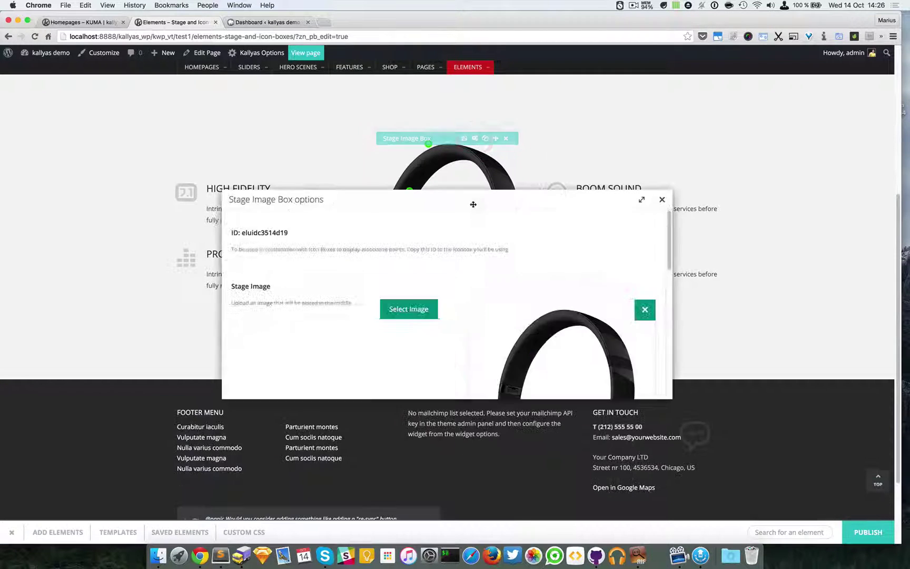
double_click(270, 233)
left_click(270, 233)
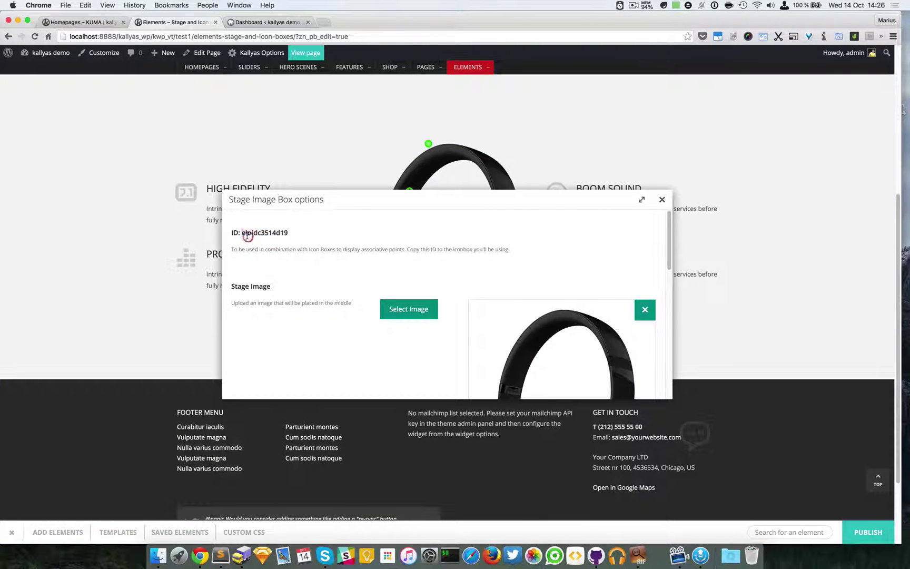
left_click_drag(241, 232, 287, 233)
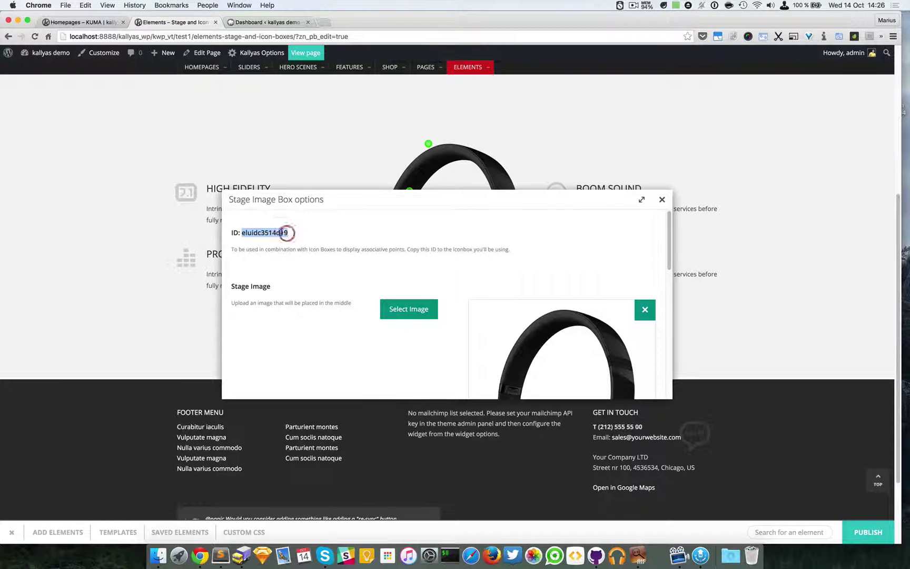
right_click(285, 232)
left_click(290, 236)
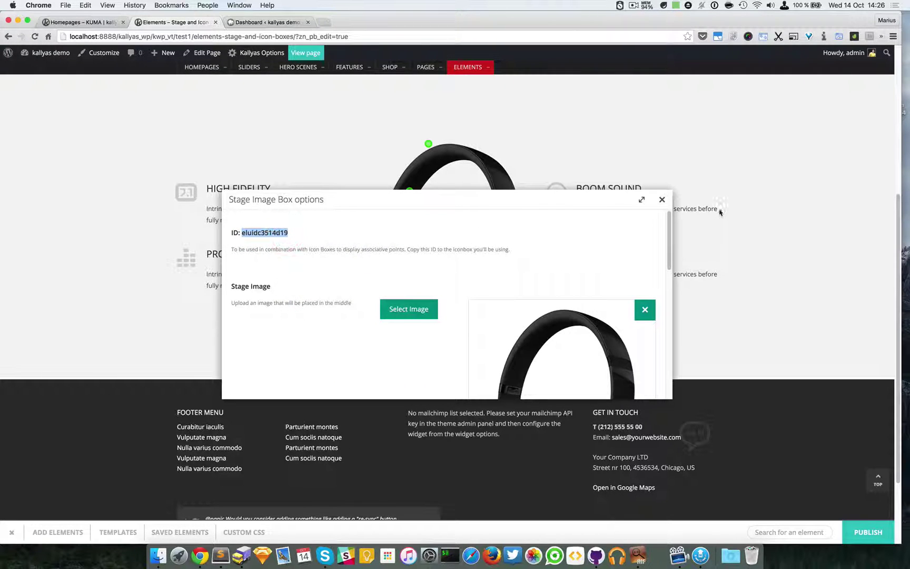
left_click(663, 200)
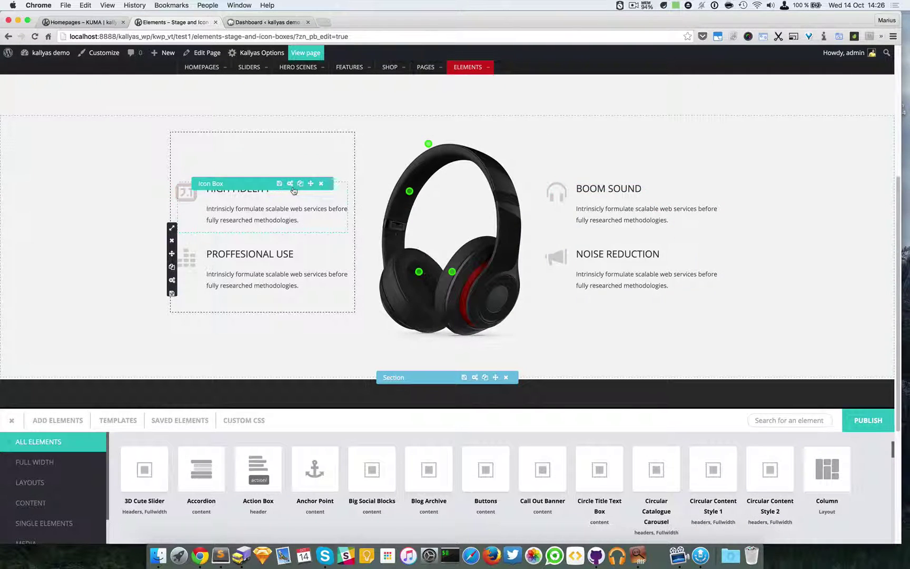
Paste the ID into the HIGH FIDELITY icon box's Point Target Stage ID field.
left_click(293, 187)
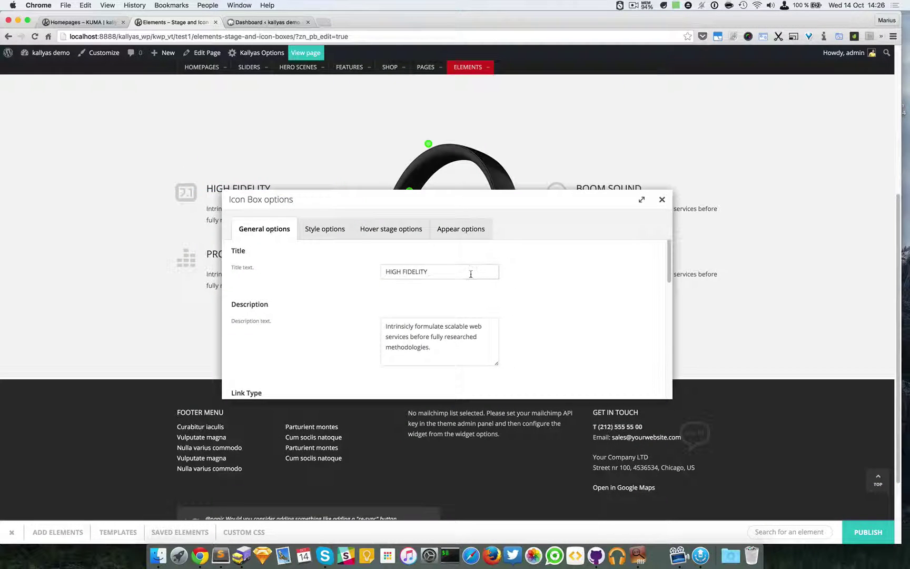
left_click(368, 229)
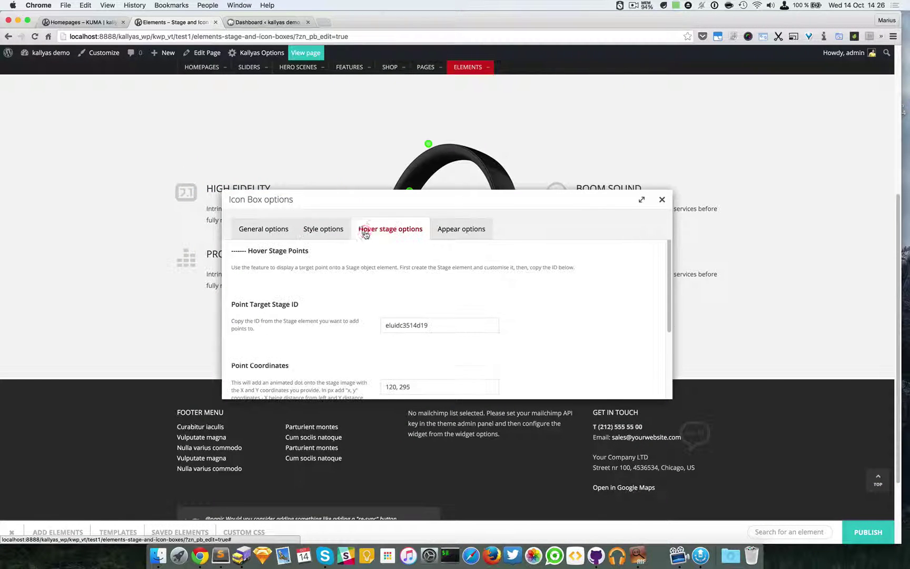
double_click(440, 325)
right_click(441, 323)
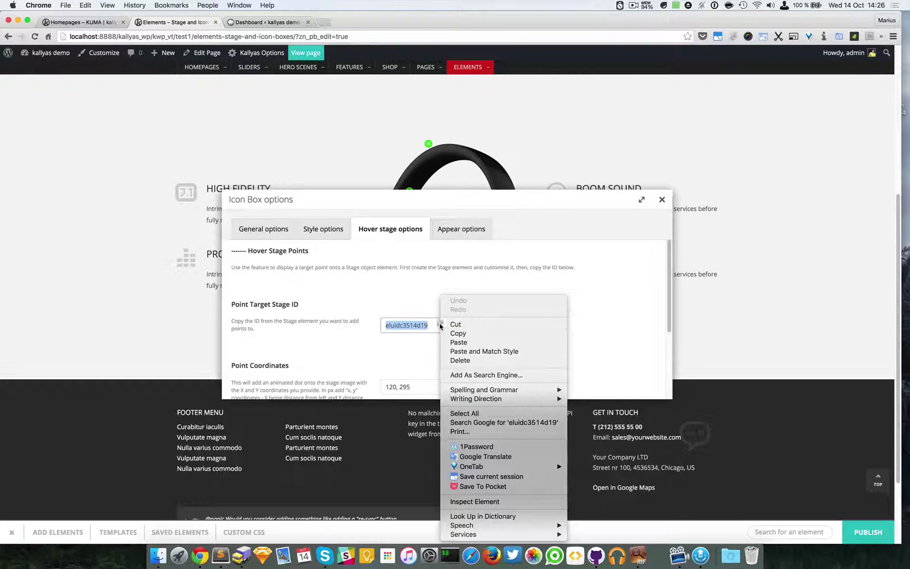
left_click(456, 342)
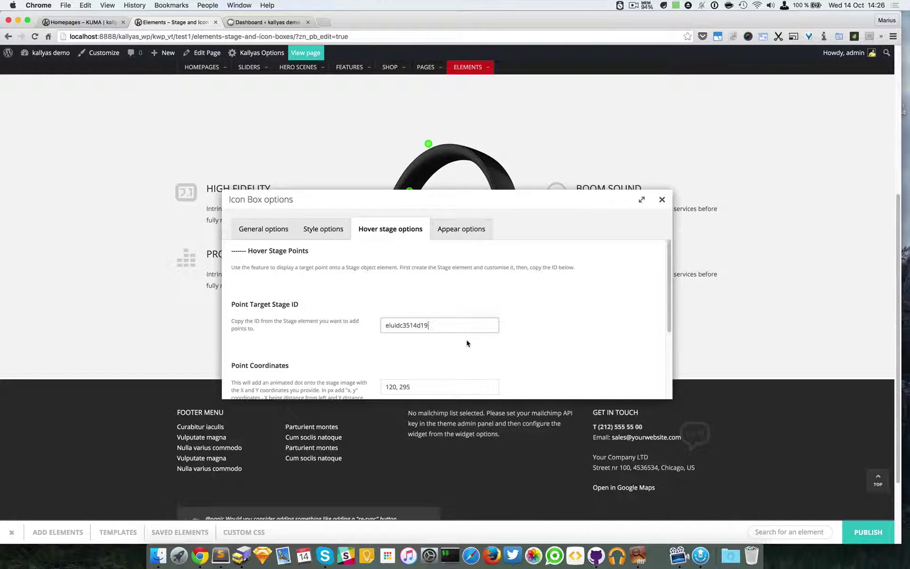
left_click_drag(415, 197, 553, 284)
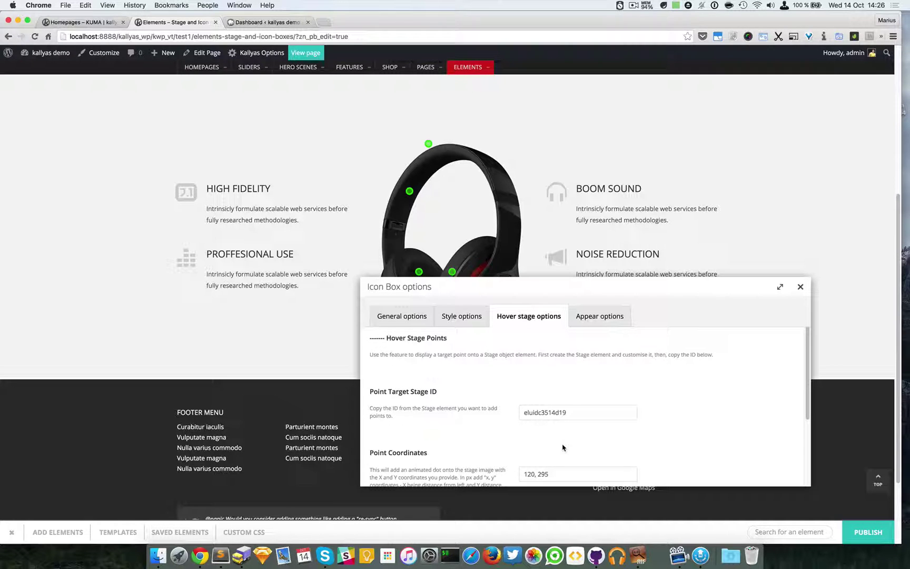
Check the Point Target Stage ID field and move the dialog to uncover the headphones.
double_click(548, 413)
left_click(564, 412)
scroll(565, 412, "down", 1)
scroll(564, 412, "down", 1)
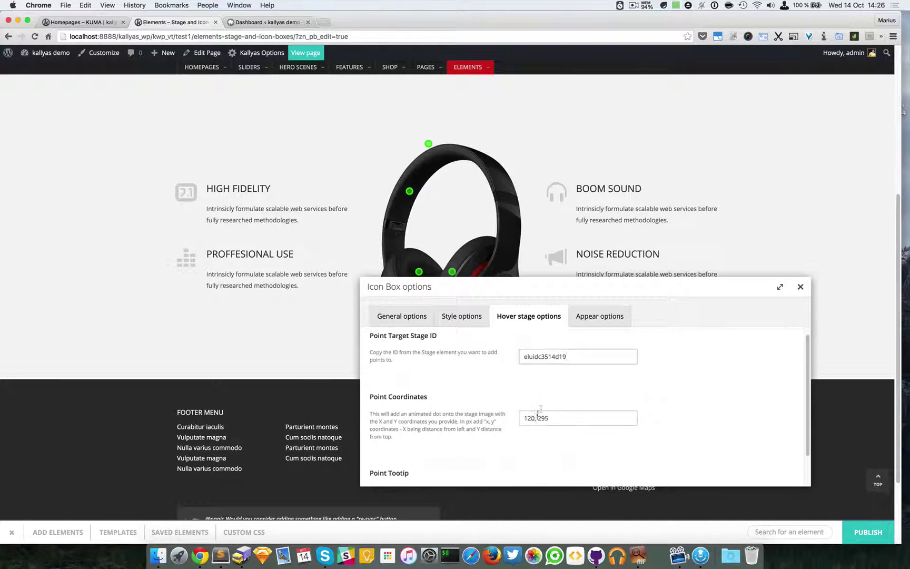
left_click(560, 358)
scroll(401, 388, "down", 1)
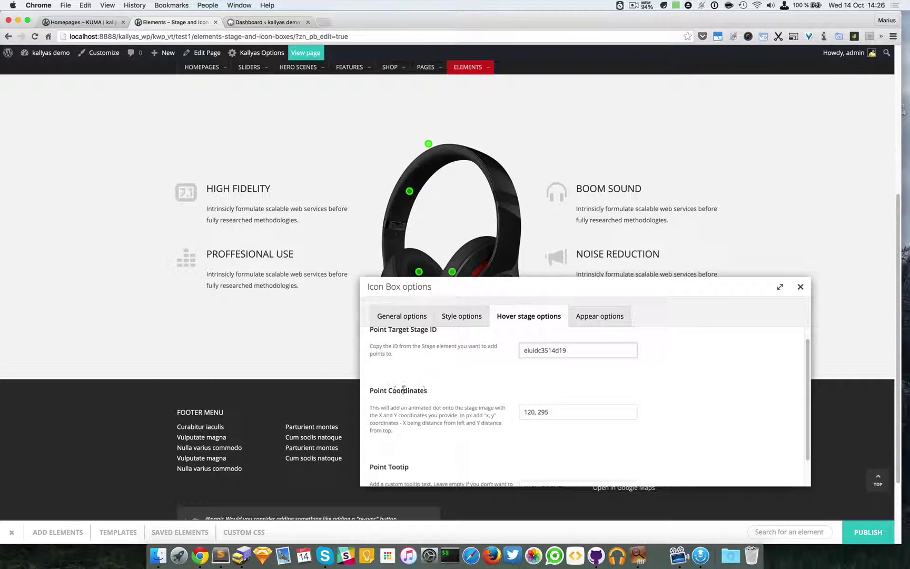
left_click_drag(447, 291, 471, 339)
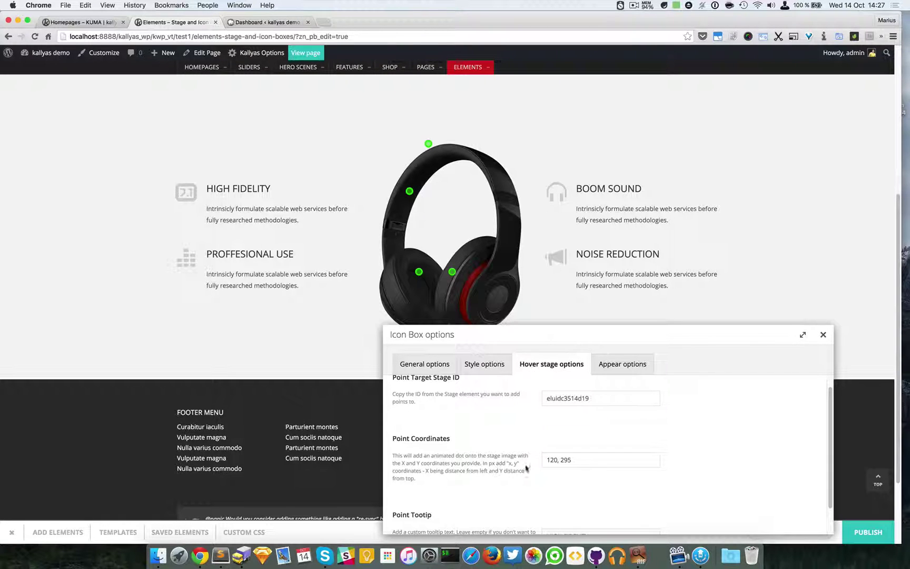
Change the HIGH FIDELITY Point Coordinates from 120, 295 to 320, 95.
left_click(595, 460)
left_click(490, 464)
double_click(491, 463)
left_click(491, 463)
left_click(534, 460)
double_click(553, 460)
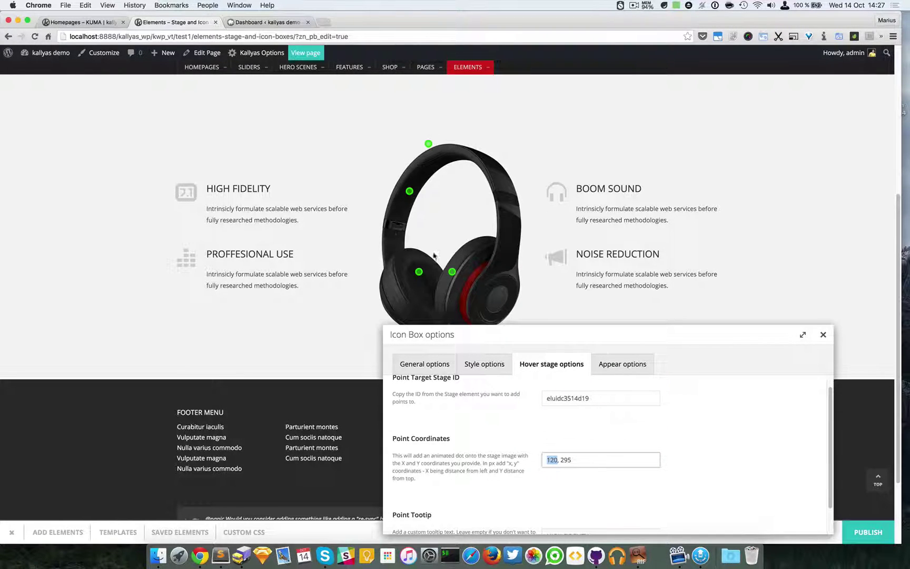
left_click(551, 460)
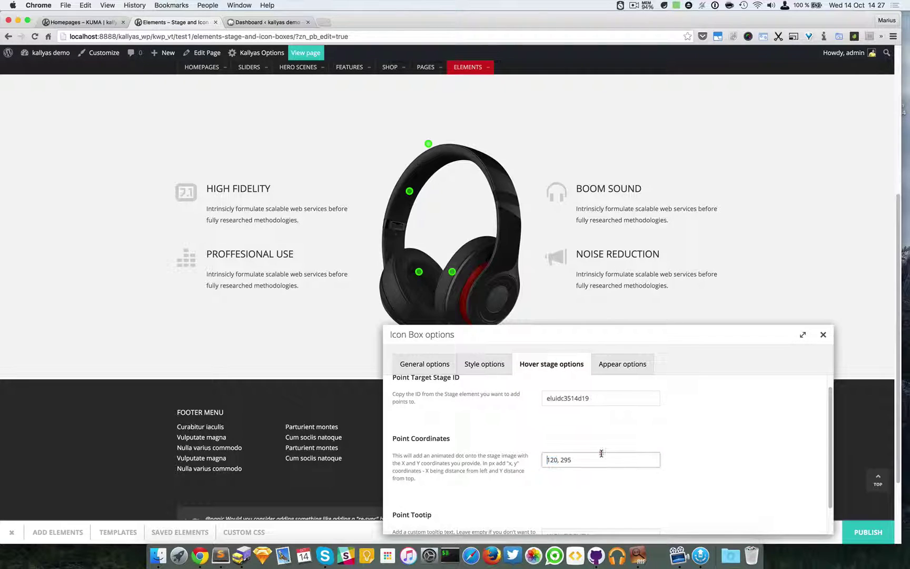
left_click(546, 460)
type("3")
left_click(562, 460)
left_click_drag(560, 459, 565, 460)
key("BackSpace")
scroll(600, 459, "down", 1)
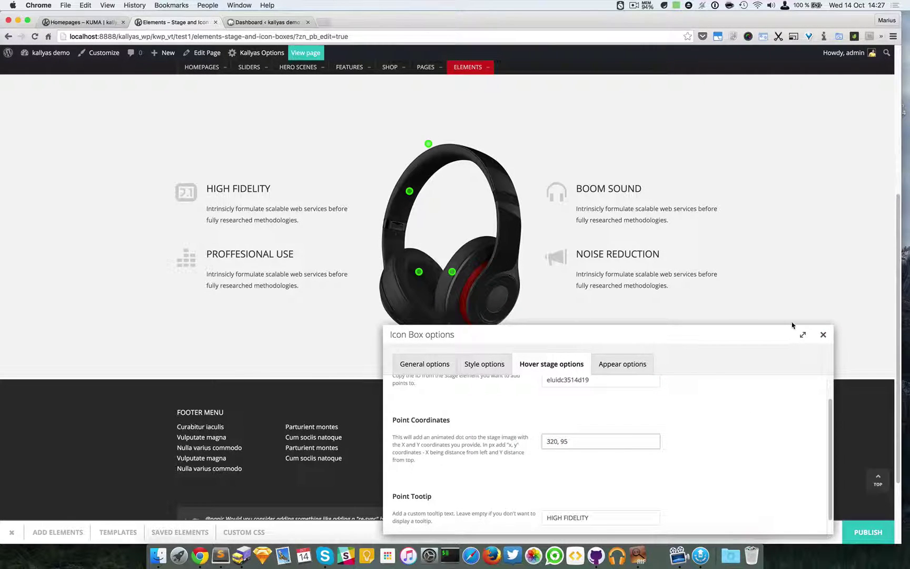
Close the Icon Box options to preview the point, then reopen its hover stage settings and move the dialog aside.
left_click(823, 335)
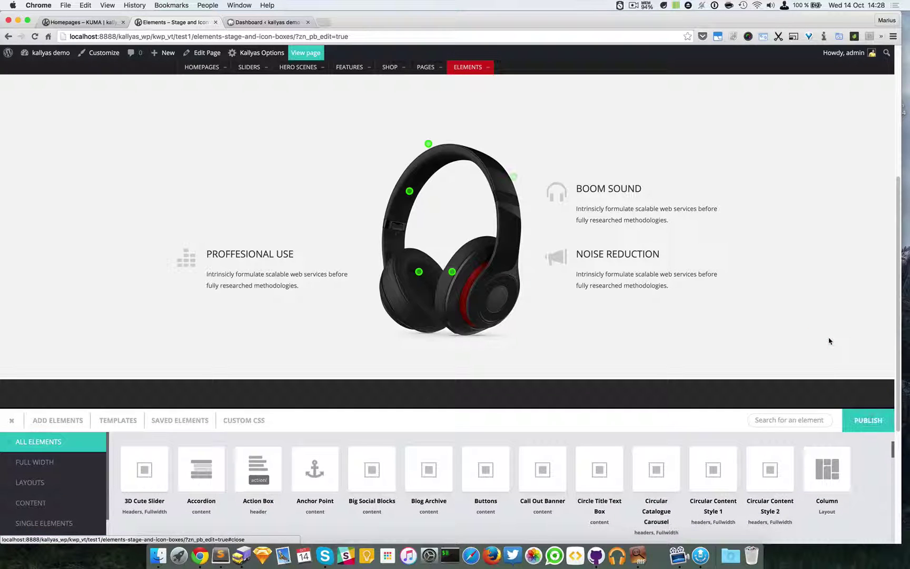
mouse_move(513, 180)
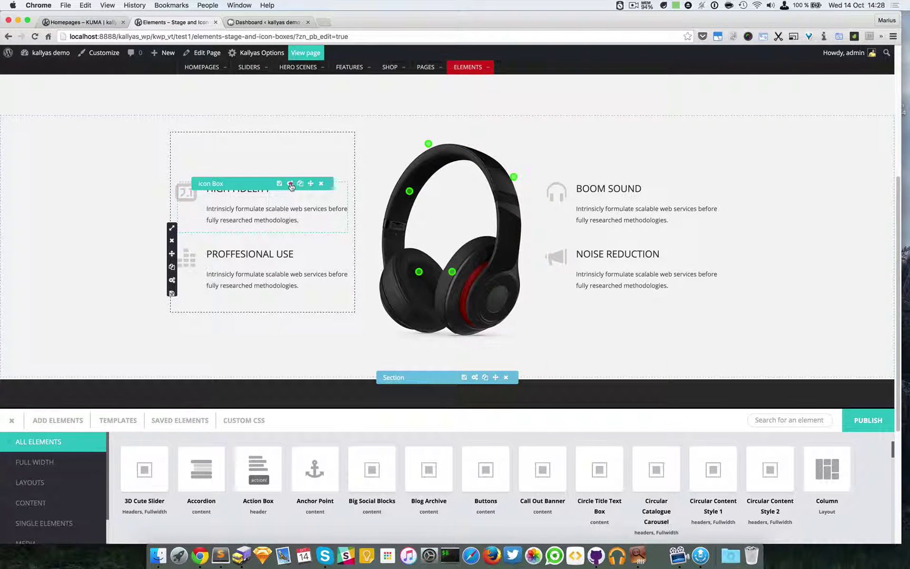
left_click(290, 184)
left_click_drag(417, 203, 521, 304)
left_click(475, 307)
scroll(514, 458, "down", 2)
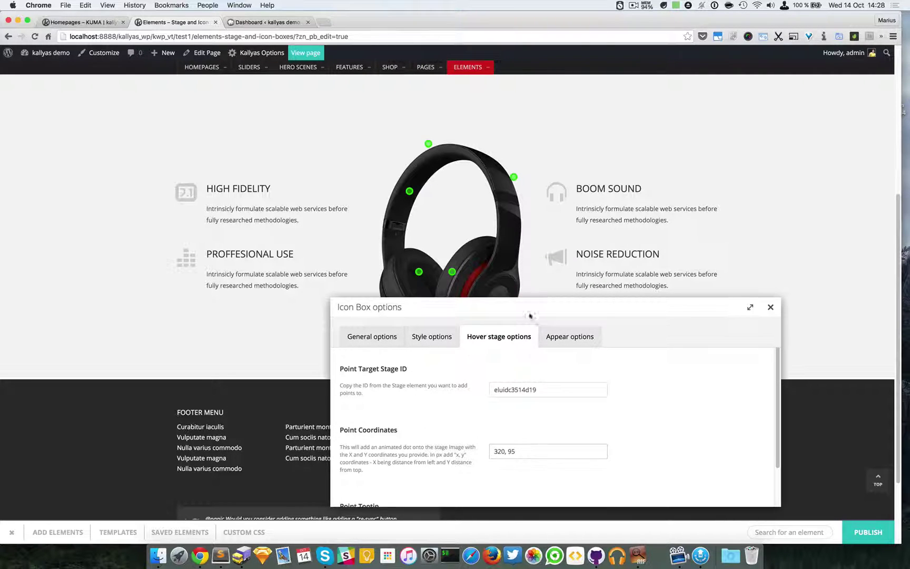
left_click_drag(528, 313, 591, 311)
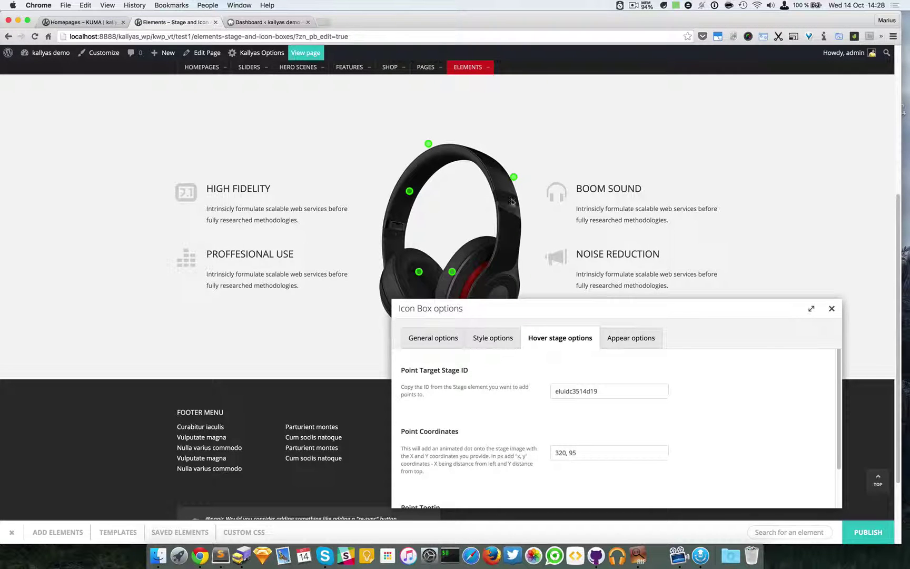
Close the Icon Box options and inspect the HIGH FIDELITY point's span in DevTools.
left_click(831, 309)
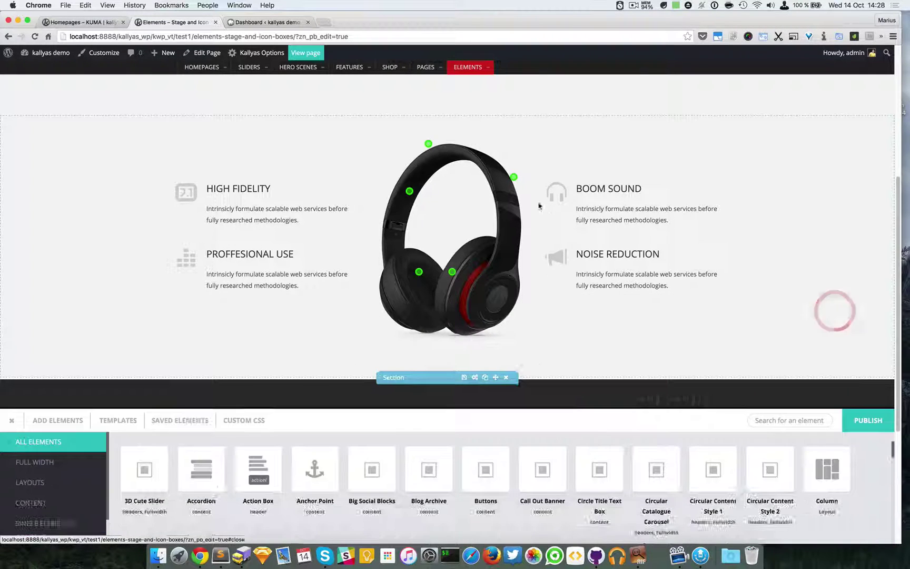
right_click(513, 176)
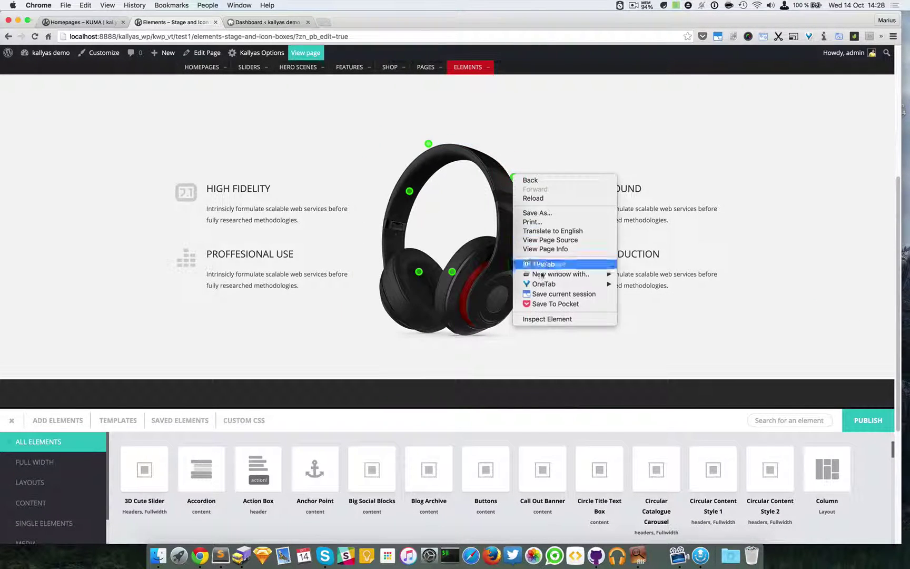
left_click(544, 318)
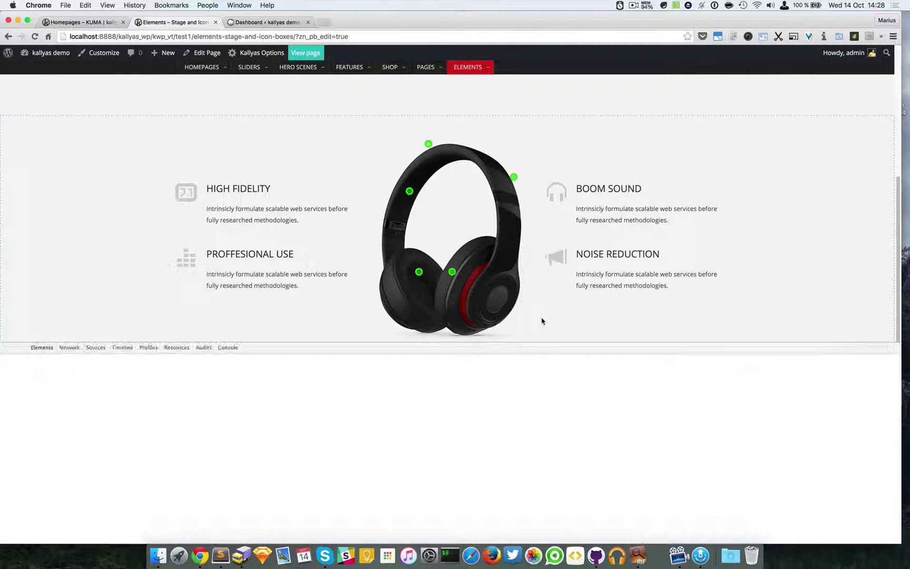
left_click(11, 218)
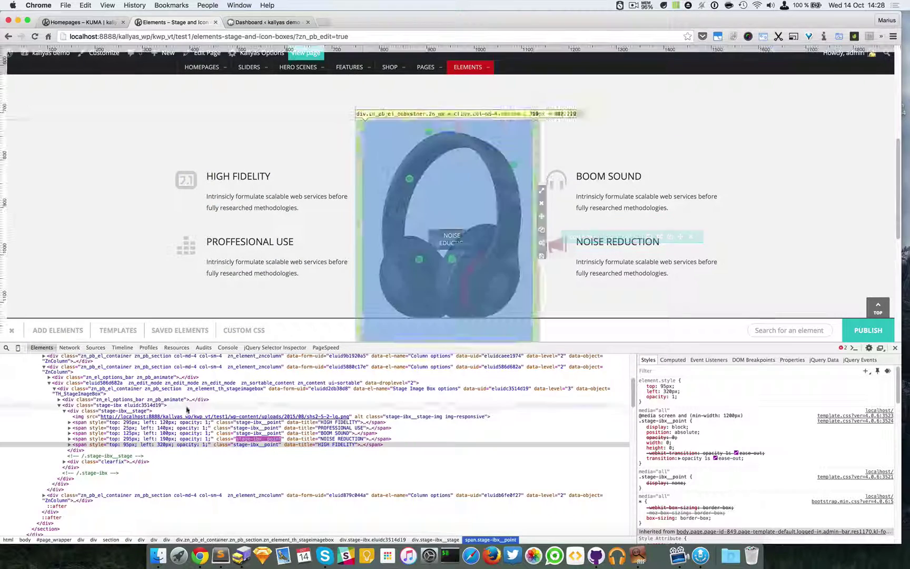
left_click(158, 445)
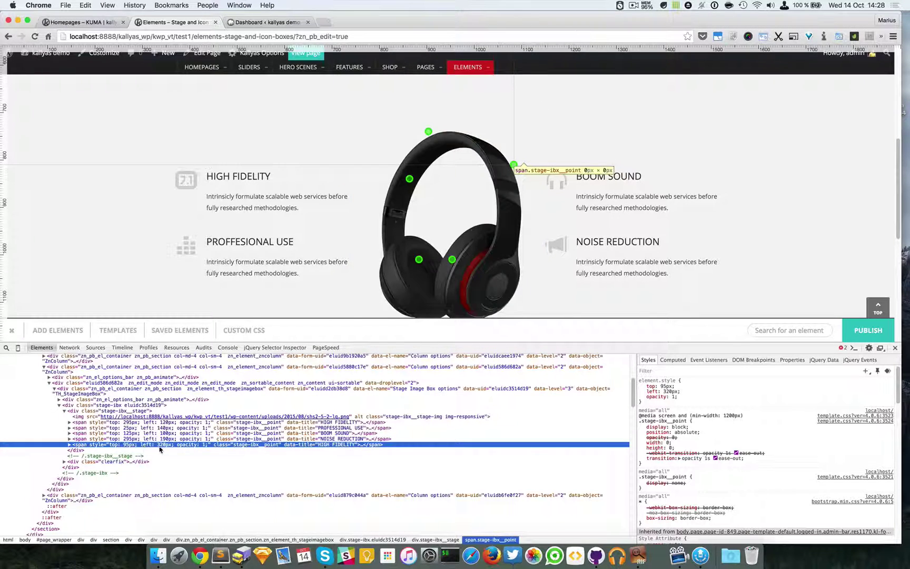
Adjust the point's element.style left offset to 262px.
left_click(671, 391)
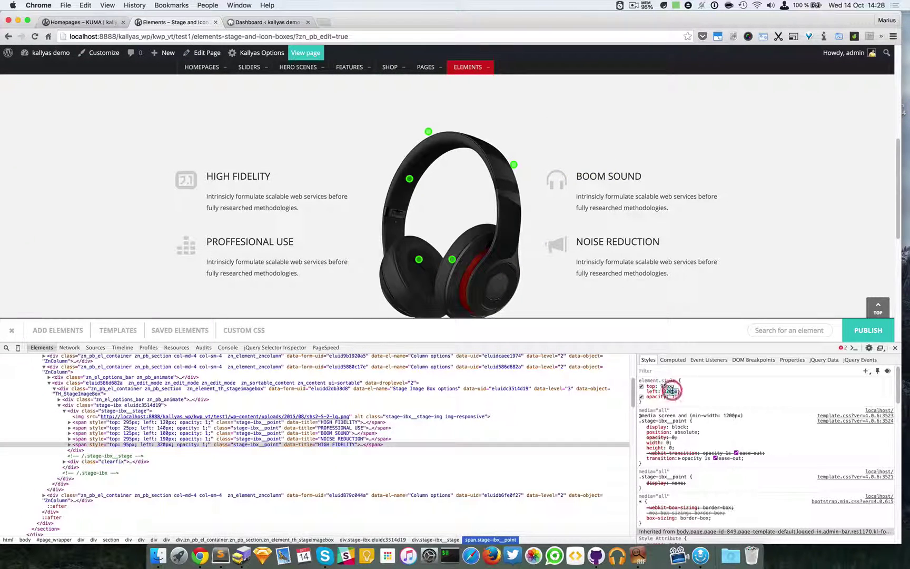
key("shift+Down")
key("shift+Down")
key("shift+Down")
key("shift+Down")
key("shift+Down")
key("shift+Down")
key("shift+Down")
key("shift+Down")
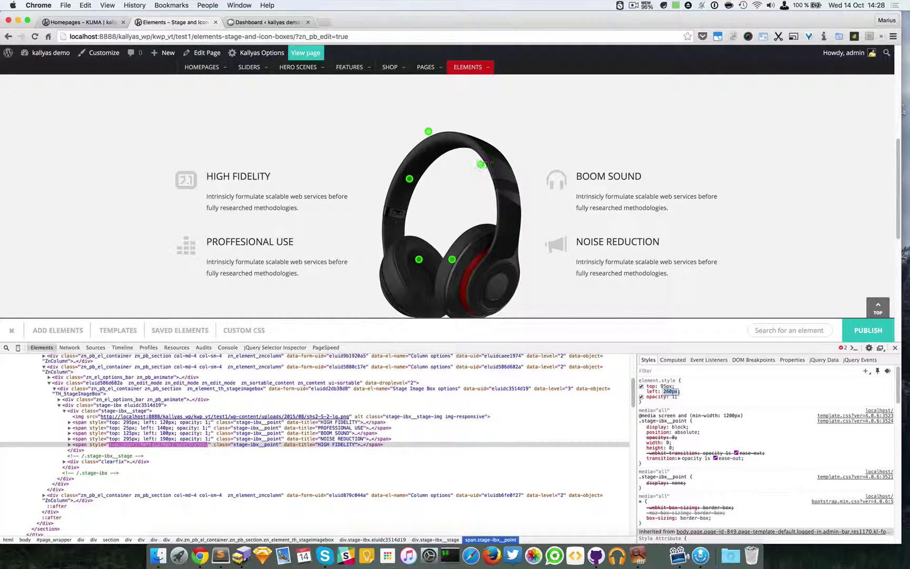
key("shift+Up")
key("shift+Up")
key("shift+Up")
key("shift+Up")
key("shift+Up")
key("shift+Down")
key("shift+Down")
key("shift+Down")
key("Down")
key("Down")
key("Down")
key("Down")
key("Down")
key("Down")
key("Down")
key("Down")
left_click(733, 383)
left_click(673, 390)
left_click(669, 391)
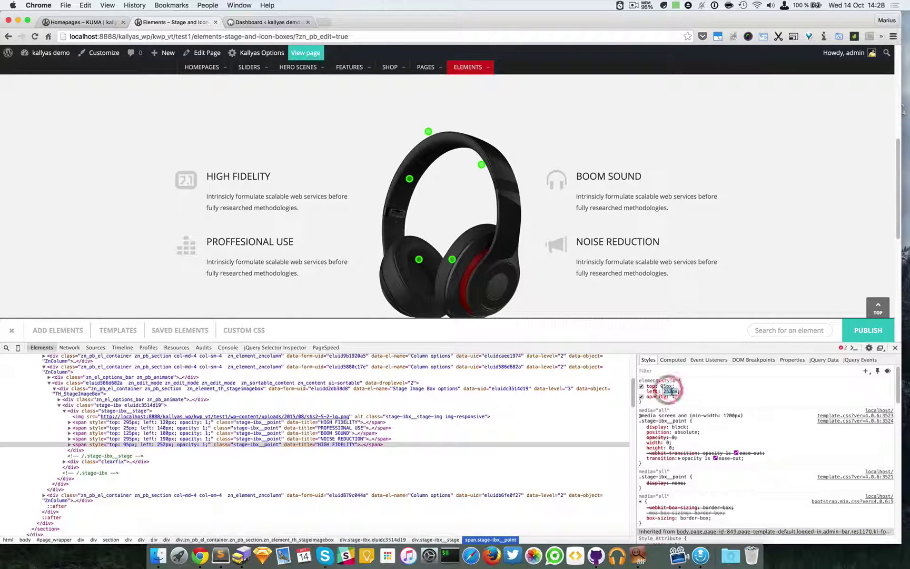
left_click(715, 393)
left_click(668, 391)
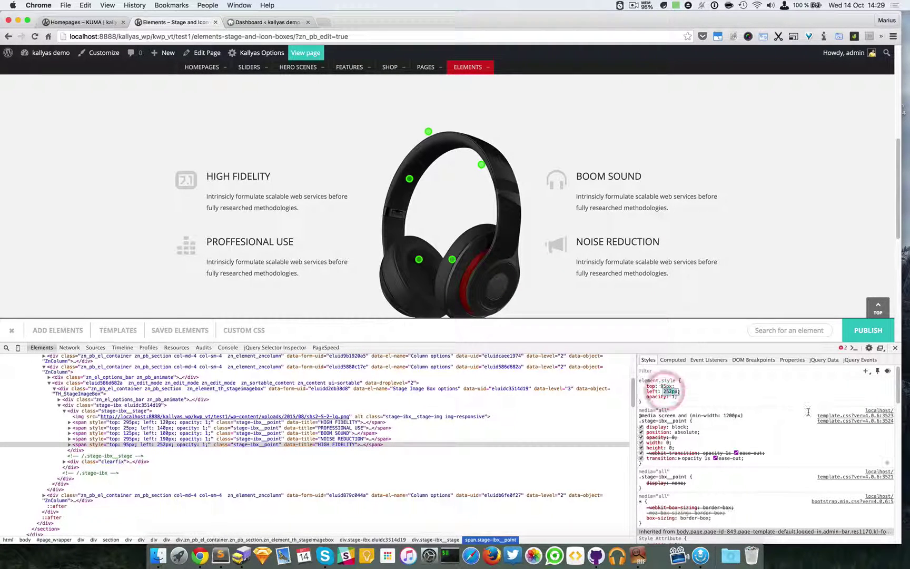
key("shift+Down")
key("shift+Down")
key("shift+Down")
key("shift+Down")
key("shift+Down")
key("shift+Down")
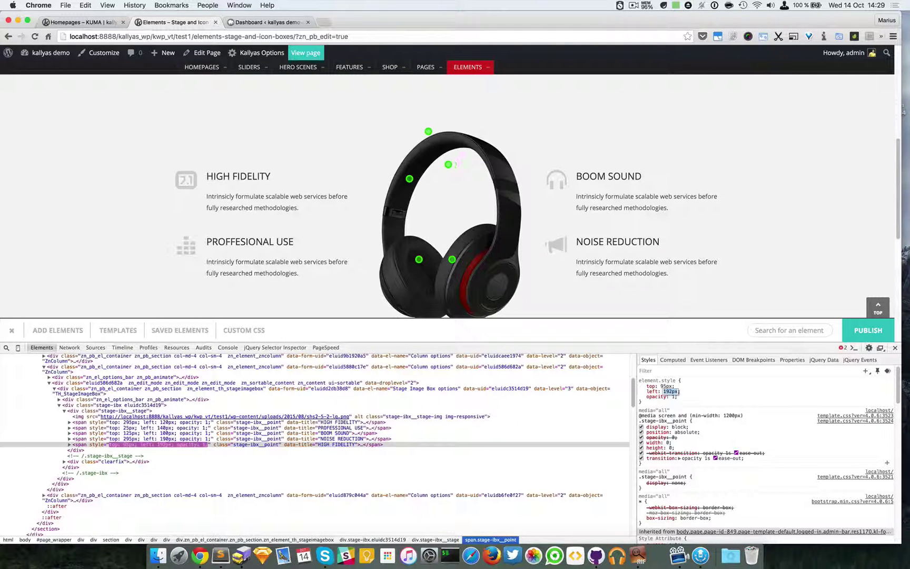
key("shift+Up")
key("shift+Up")
key("shift+Up")
key("shift+Up")
Set the point's top offset to 145px and close DevTools.
key("shift+Up")
key("shift+Up")
key("shift+Up")
key("shift+Up")
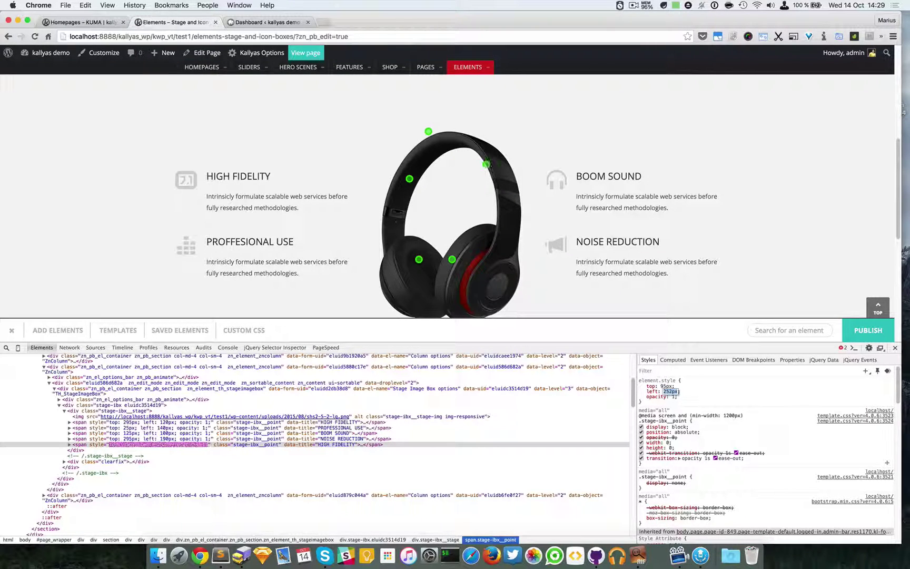
left_click(726, 389)
left_click(667, 386)
key("shift+Down")
key("shift+Down")
key("shift+Up")
key("shift+Up")
key("shift+Up")
key("shift+Up")
key("shift+Up")
key("shift+Up")
key("shift+Up")
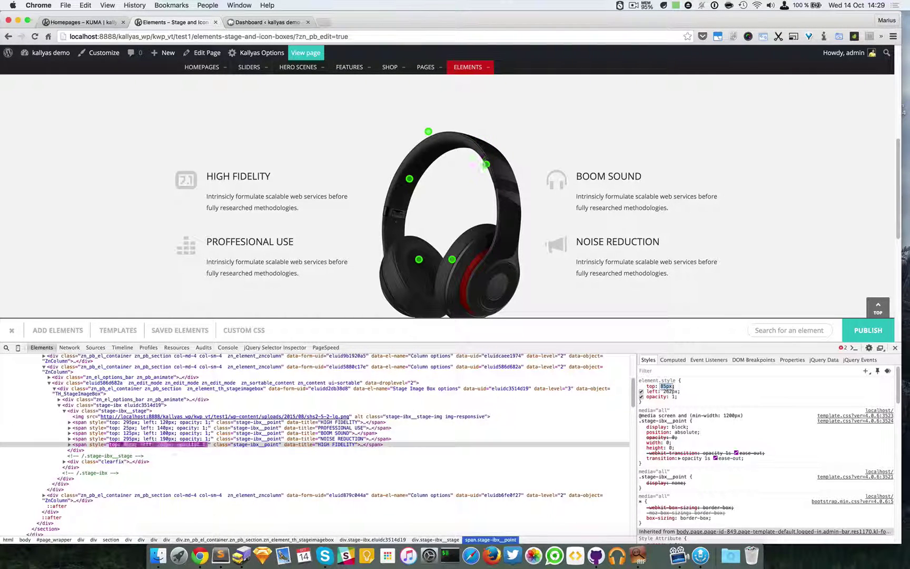
key("shift+Up")
key("shift+Up")
key("shift+Up")
key("shift+Up")
key("shift+Up")
key("shift+Up")
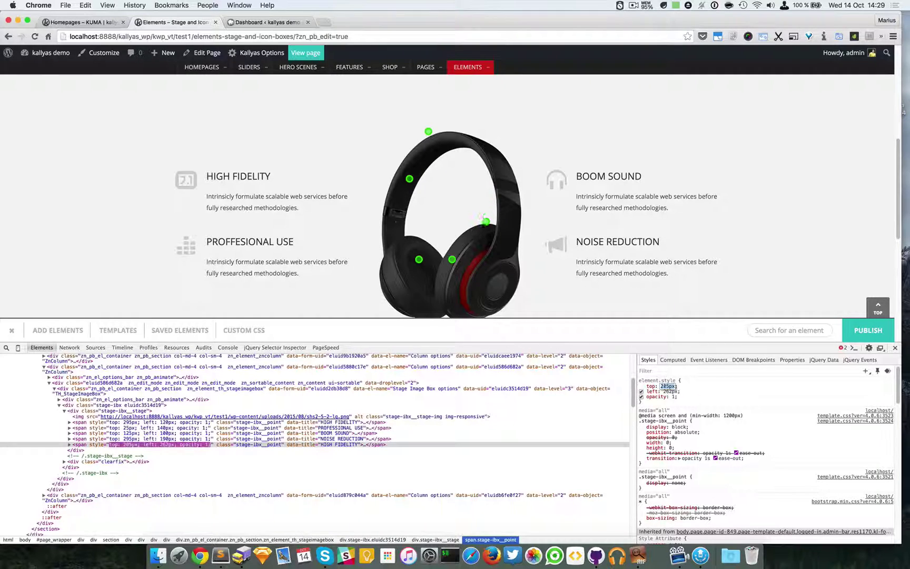
key("shift+Down")
key("shift+Down")
key("shift+Down")
key("shift+Down")
key("shift+Down")
key("shift+Down")
left_click(825, 403)
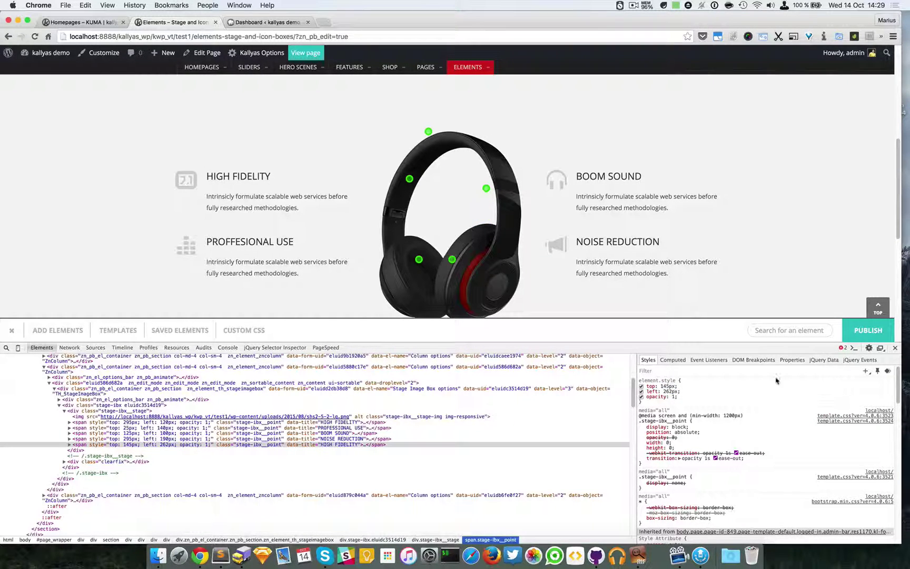
left_click(896, 349)
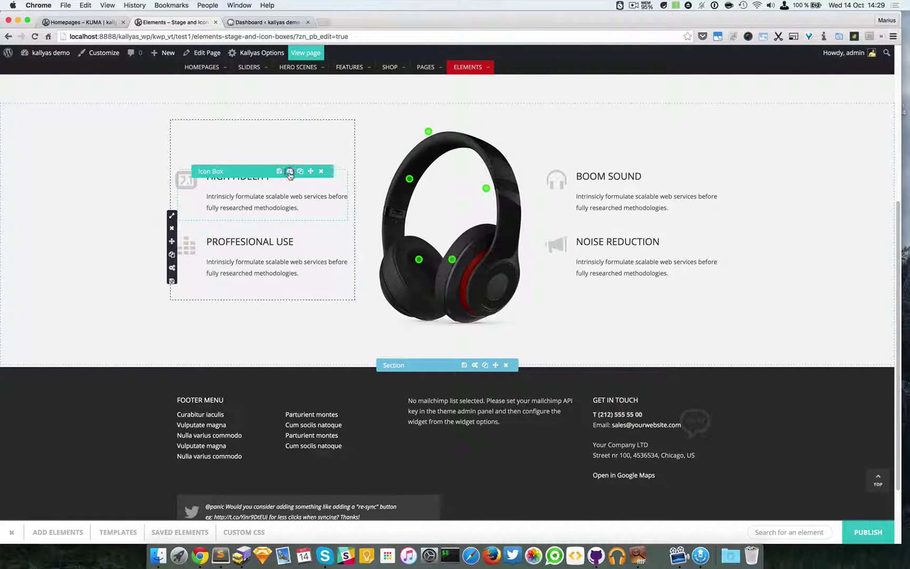
left_click(288, 173)
left_click(393, 230)
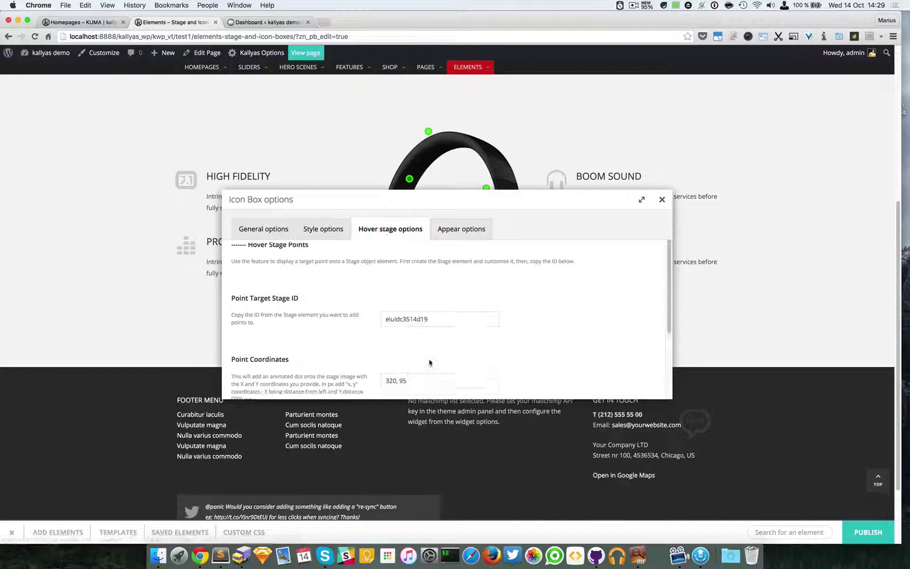
scroll(211, 358, "down", 1)
scroll(242, 358, "down", 1)
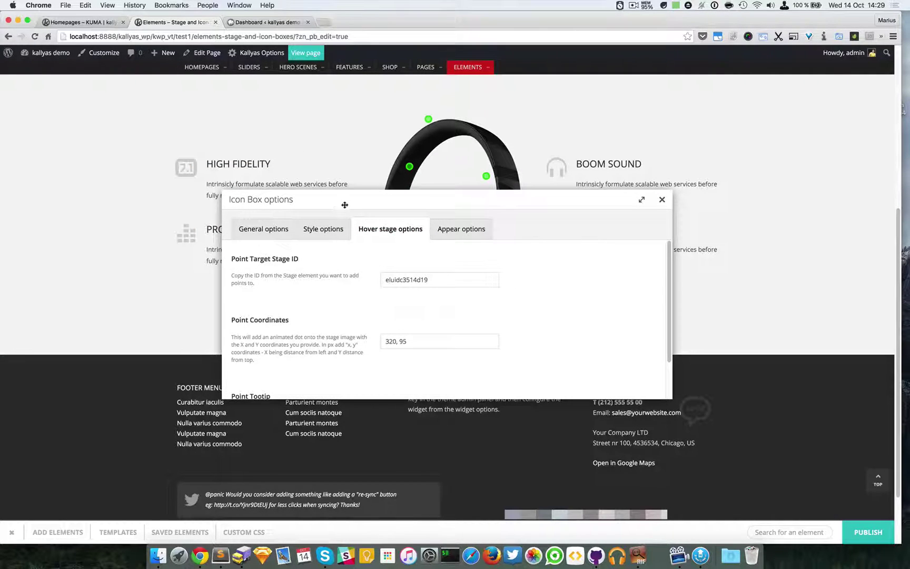
left_click_drag(346, 203, 521, 279)
scroll(452, 416, "down", 3)
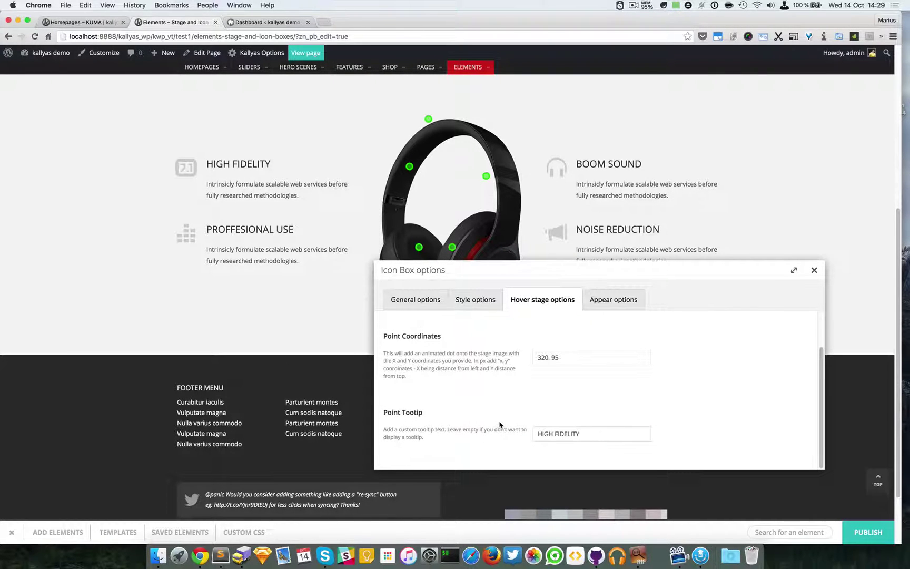
left_click(815, 271)
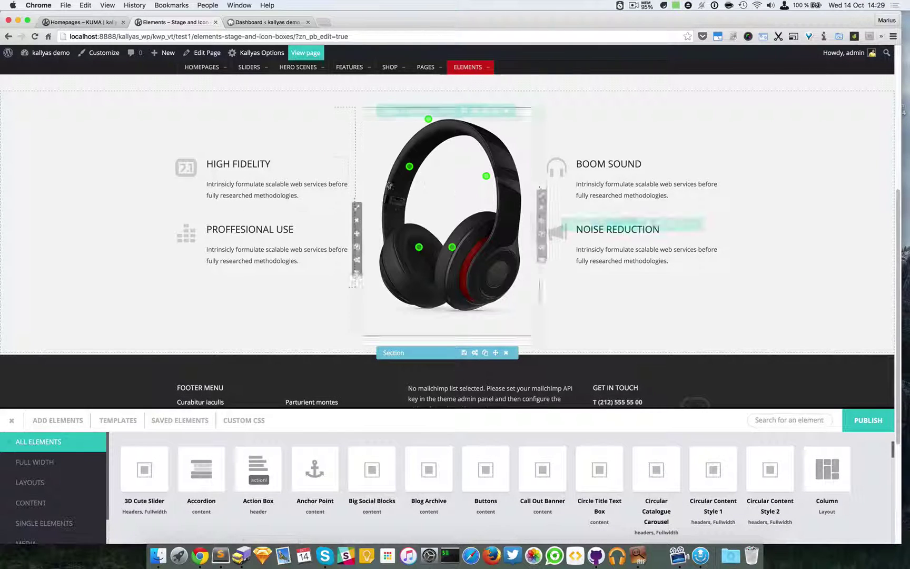
mouse_move(255, 186)
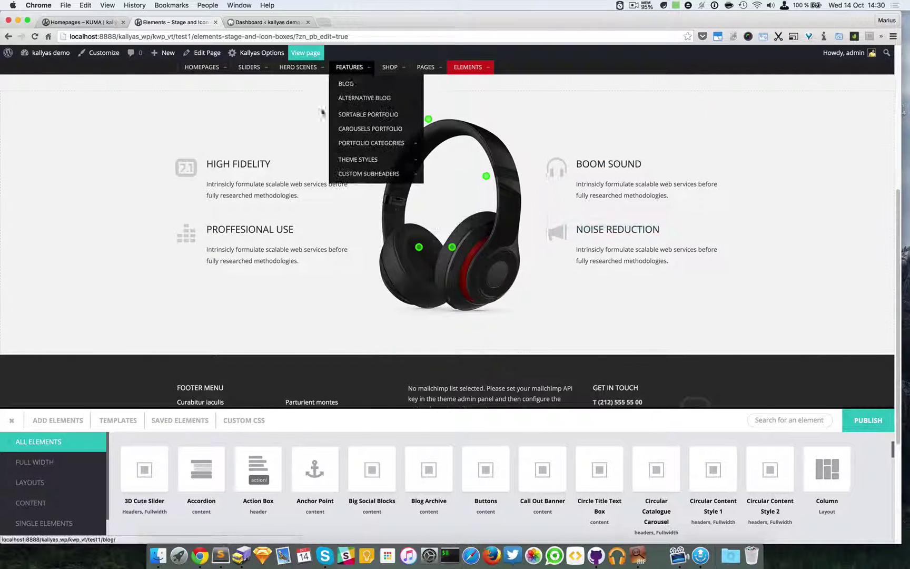
left_click(291, 156)
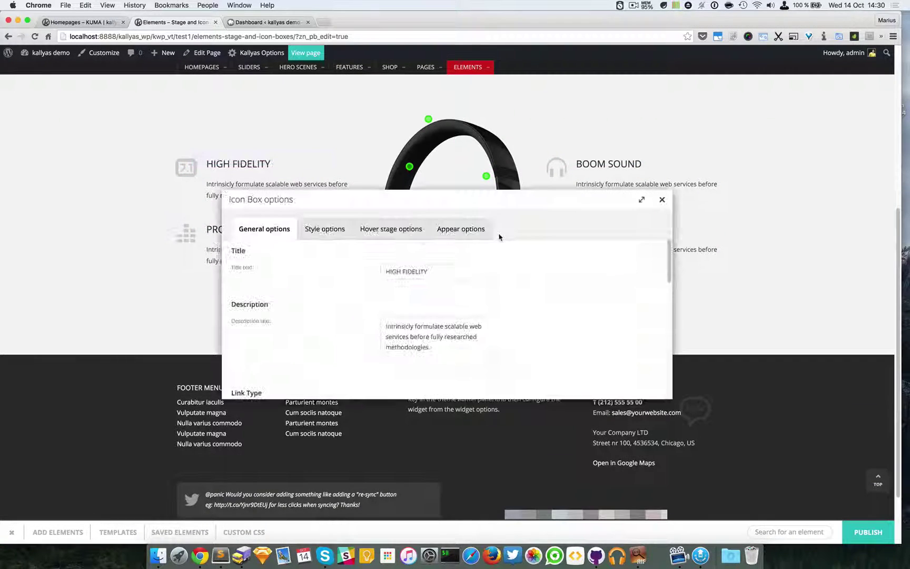
left_click(400, 228)
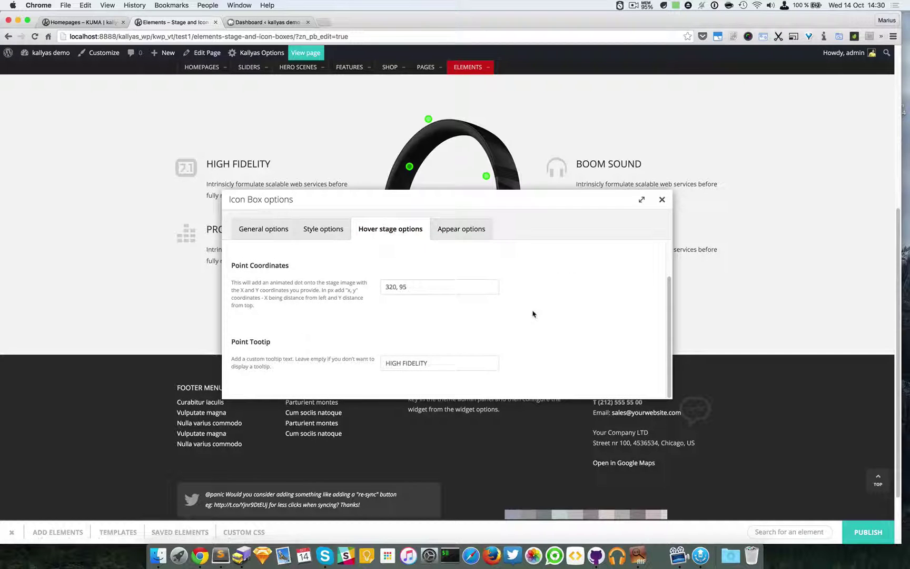
scroll(532, 314, "up", 3)
scroll(532, 314, "down", 3)
scroll(533, 314, "up", 3)
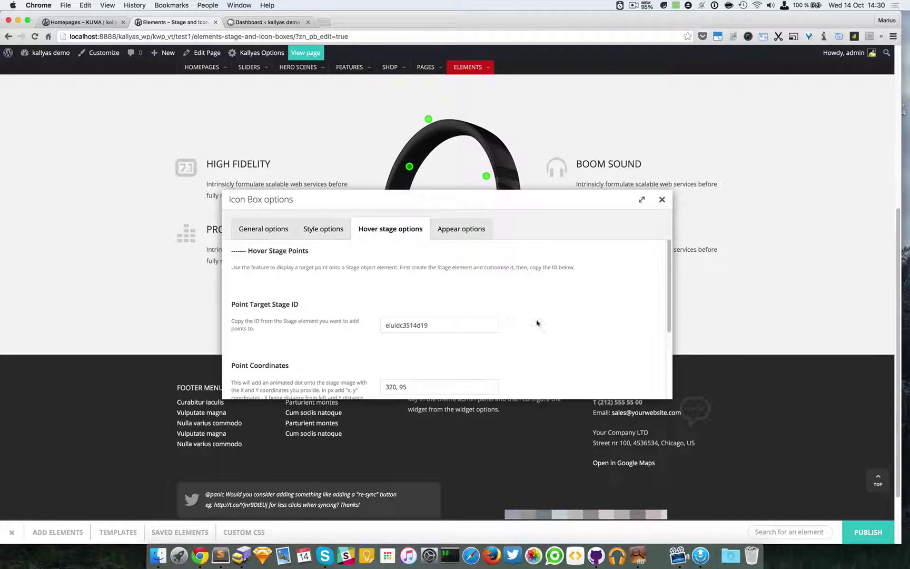
left_click(663, 200)
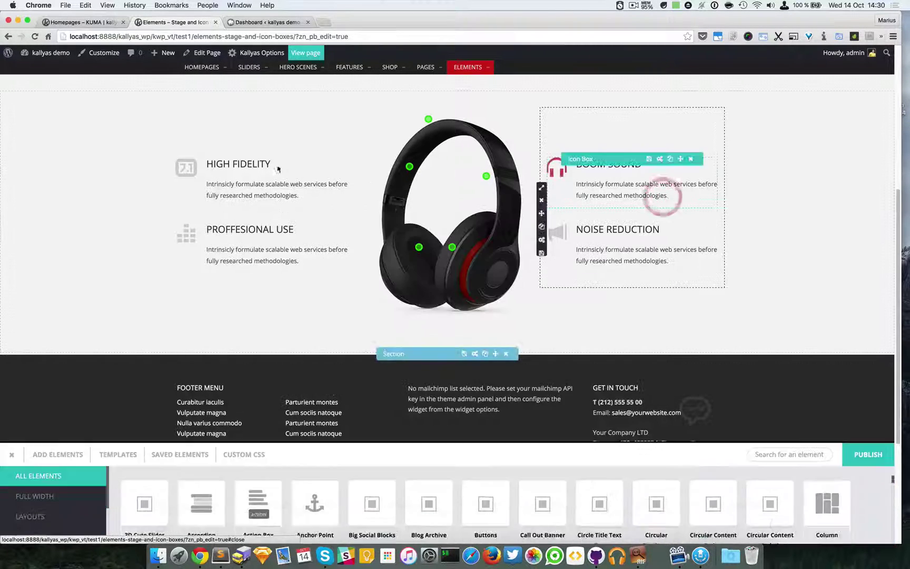
left_click_drag(311, 224, 444, 148)
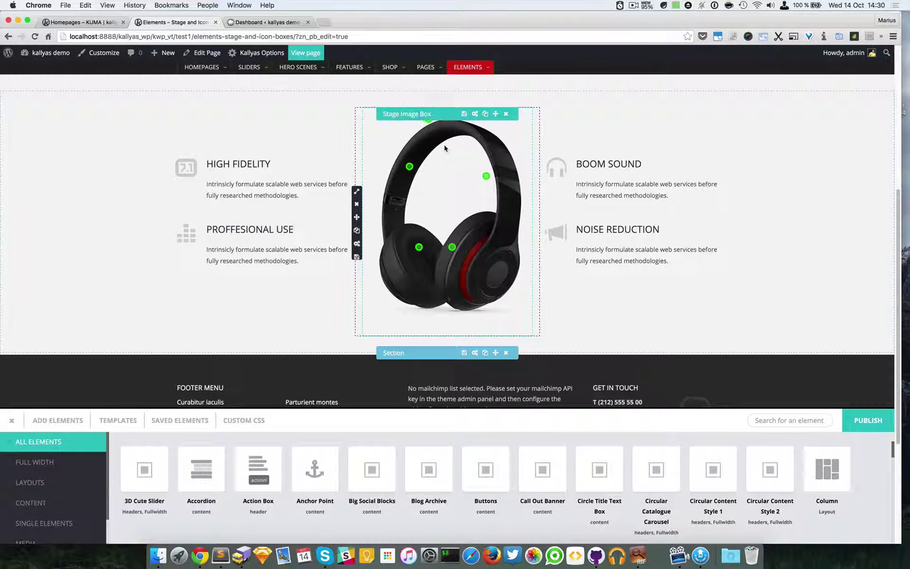
Copy the headphone Stage Image Box's element ID from its options and close the dialog.
left_click(475, 114)
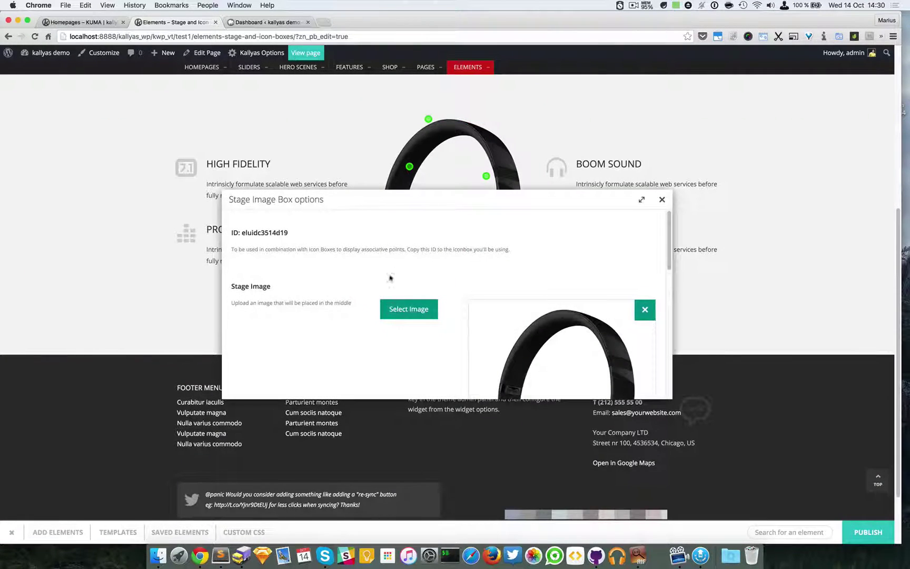
double_click(258, 233)
right_click(247, 232)
left_click(284, 237)
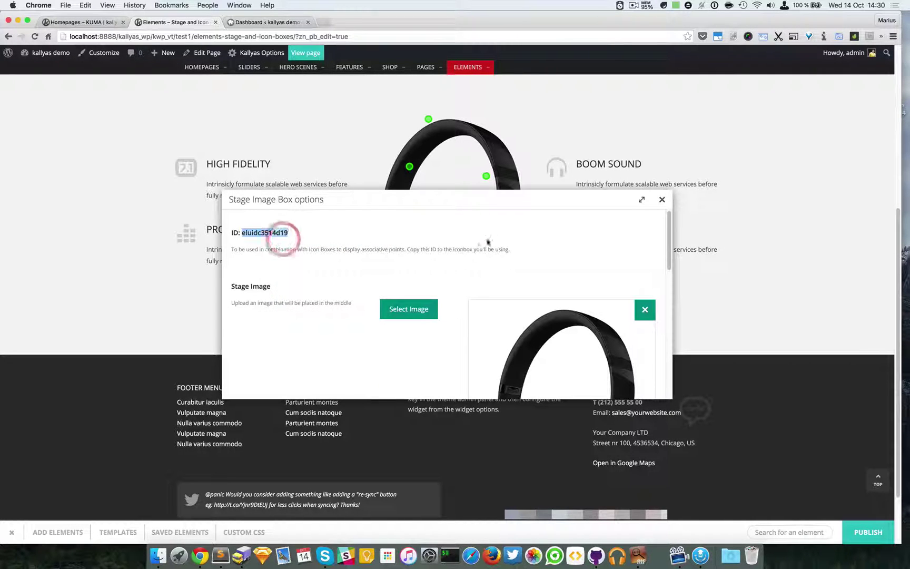
left_click(489, 237)
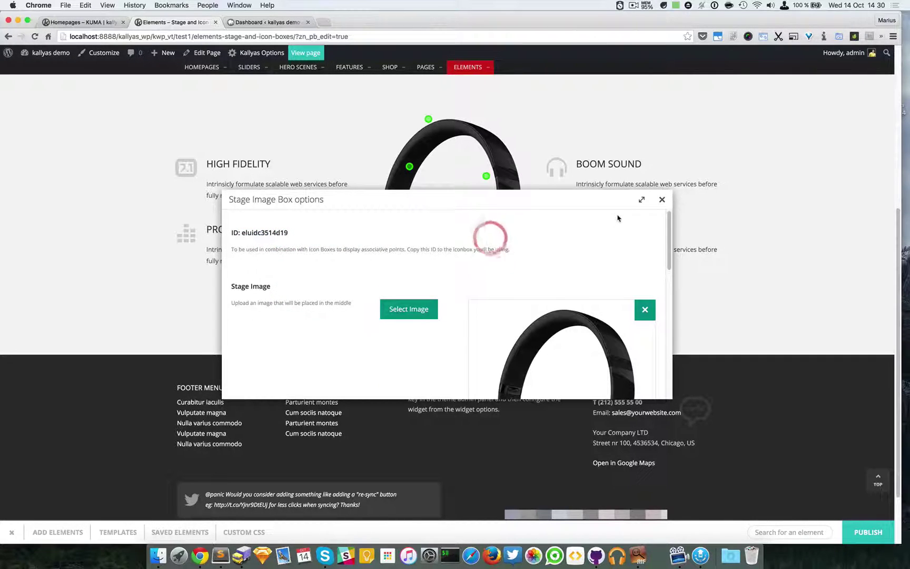
left_click(661, 200)
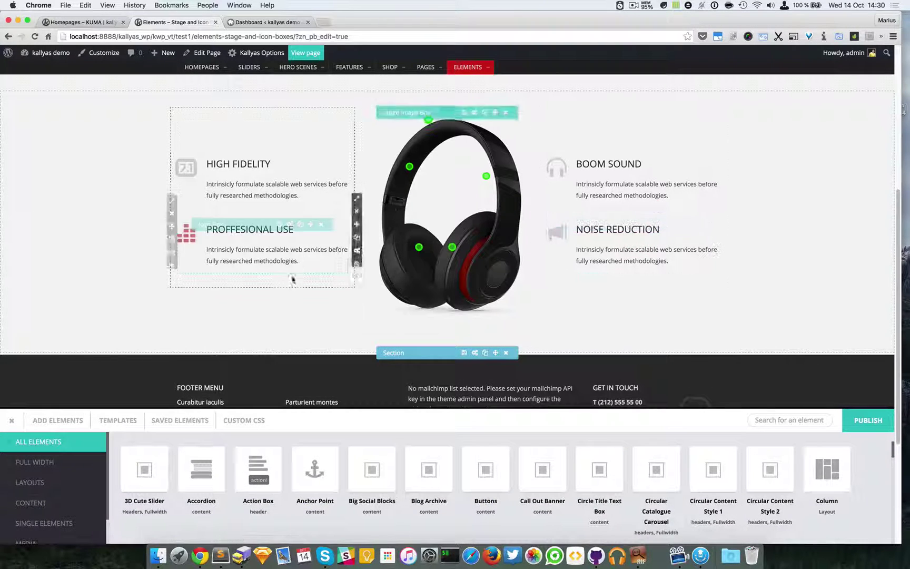
Add an Icon Box from the element search beneath the Proffesional Use feature.
left_click(804, 420)
type("fcon")
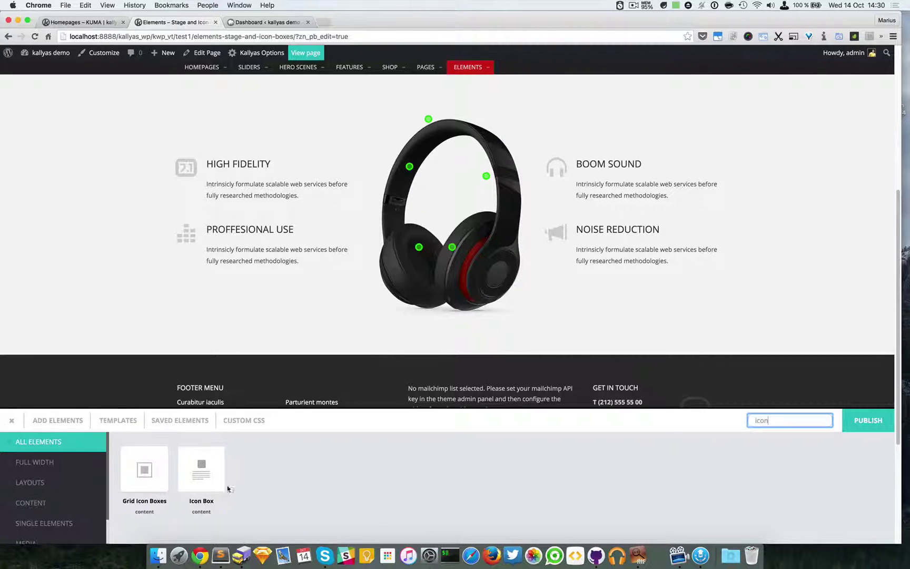
left_click_drag(214, 483, 263, 255)
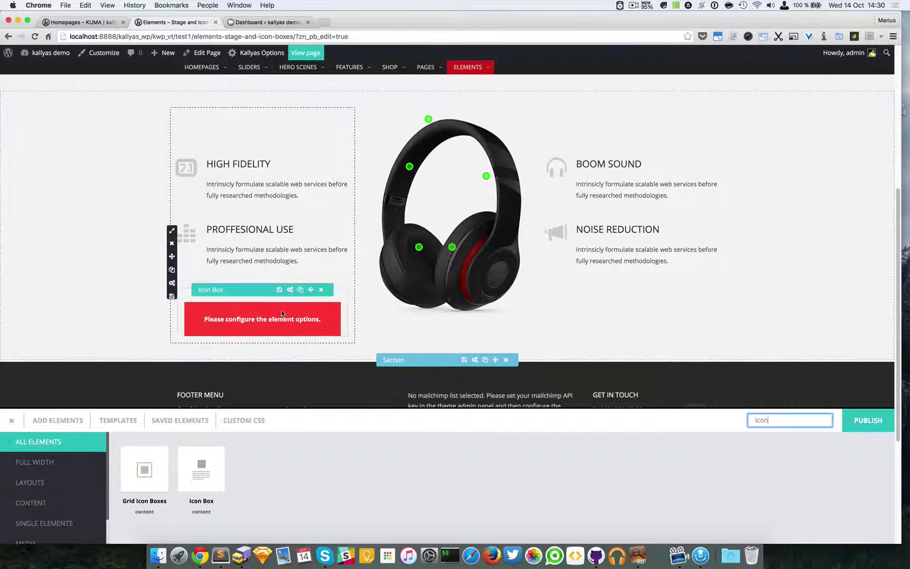
Give the Icon Box the title 'Just a title here' and description 'and some description here and there'.
left_click(290, 289)
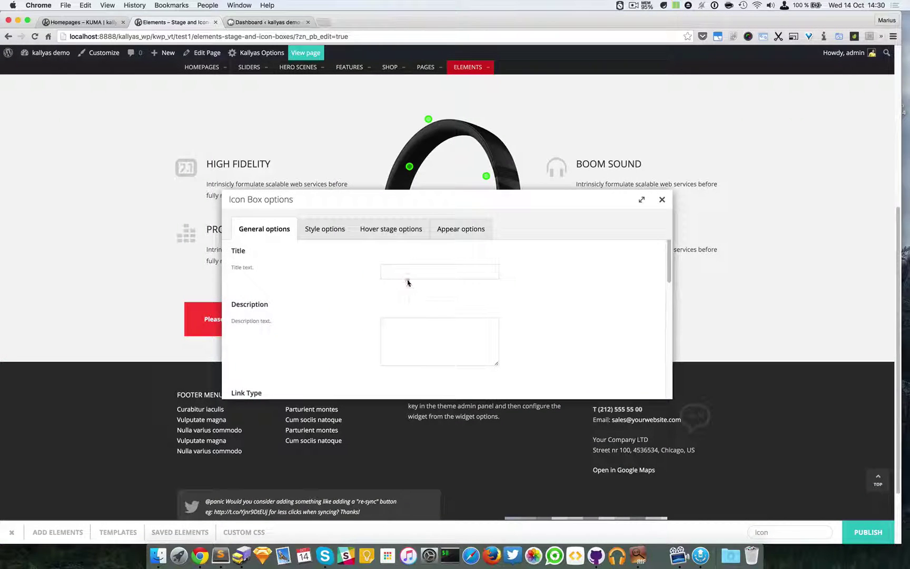
left_click(412, 271)
type("Just a title here")
left_click(386, 326)
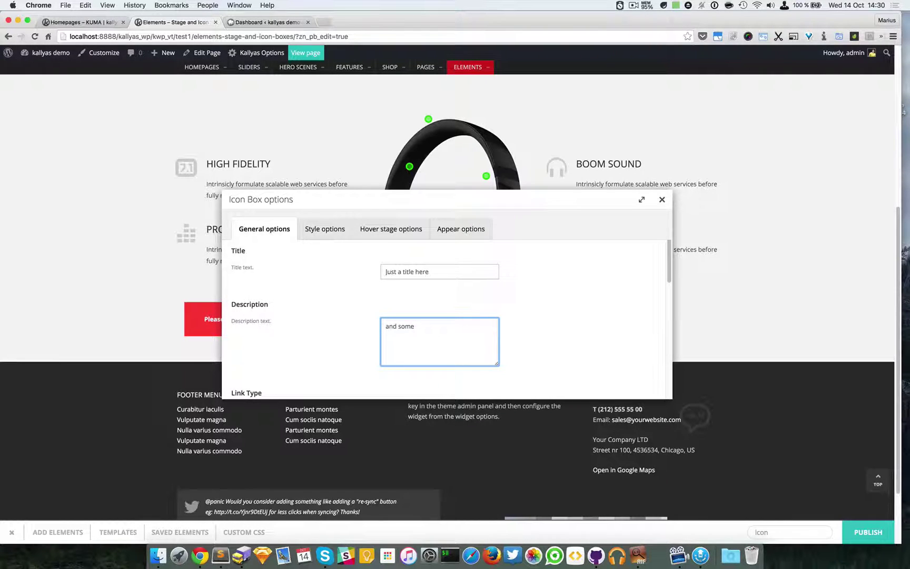
type("and some description here and there")
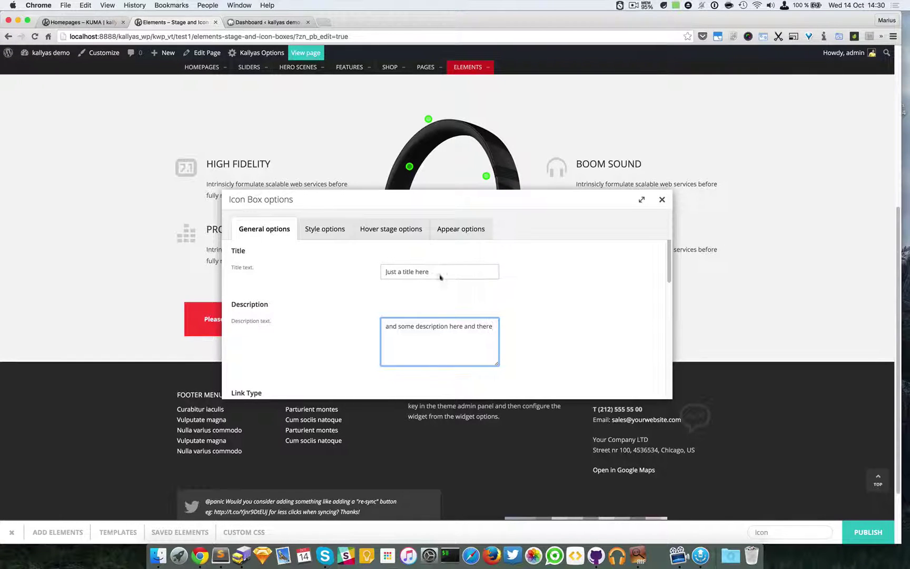
Choose the funnel glyph as the Icon Box's icon.
scroll(446, 296, "down", 8)
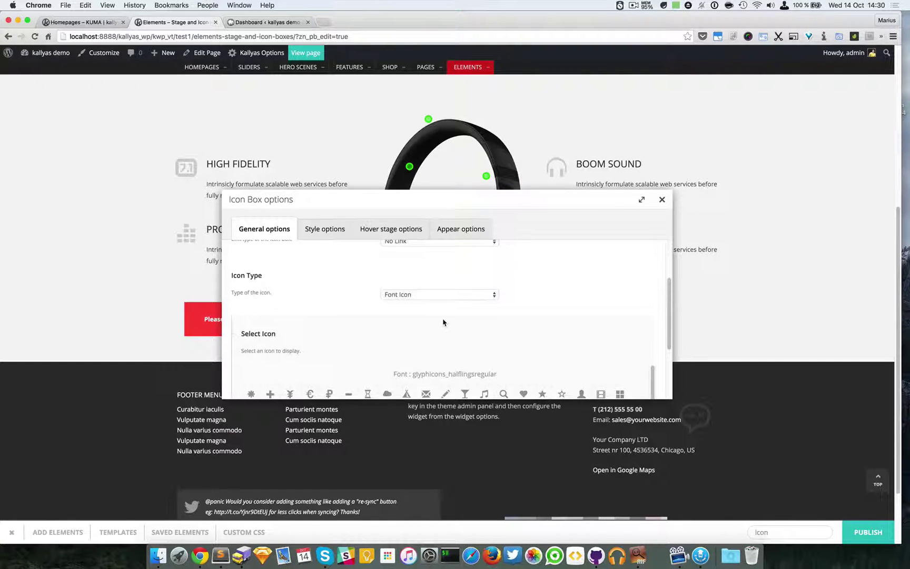
scroll(443, 327, "down", 2)
left_click(463, 356)
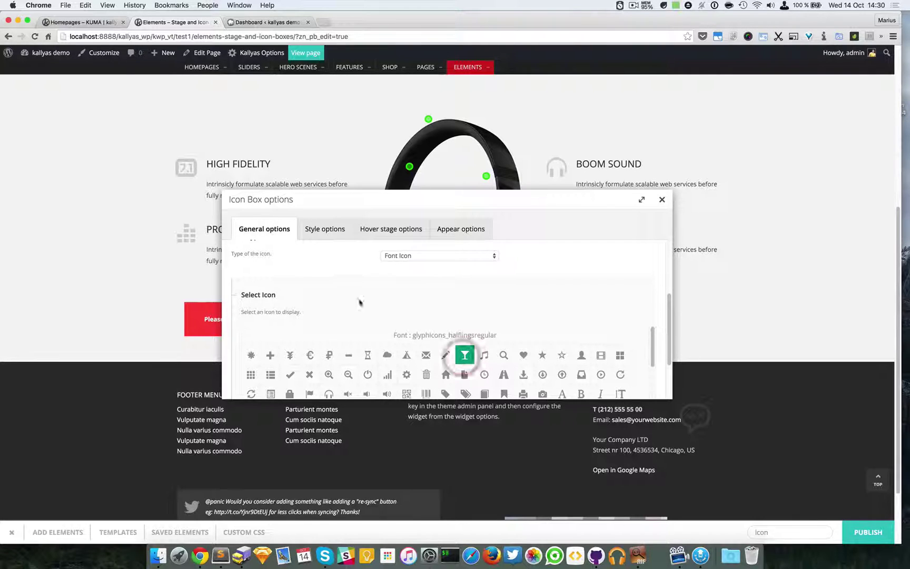
left_click(328, 232)
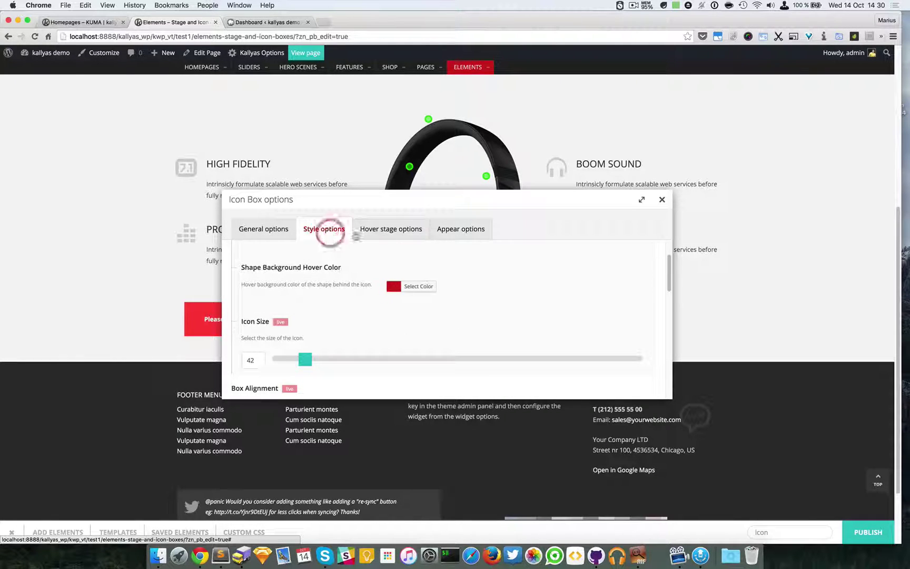
Paste the copied stage ID into the Icon Box's Point Target Stage ID field.
left_click(395, 237)
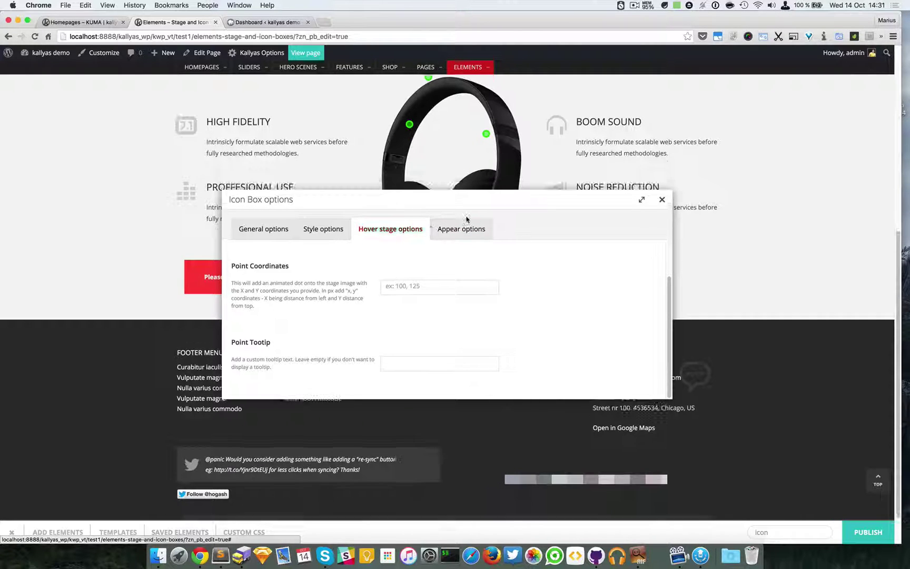
left_click_drag(490, 206, 618, 318)
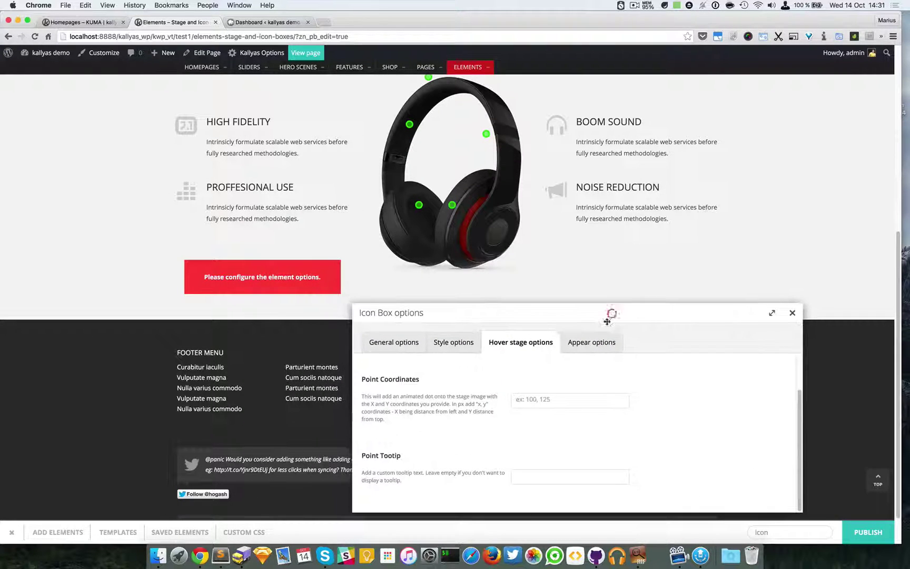
scroll(570, 396, "up", 2)
left_click(571, 390)
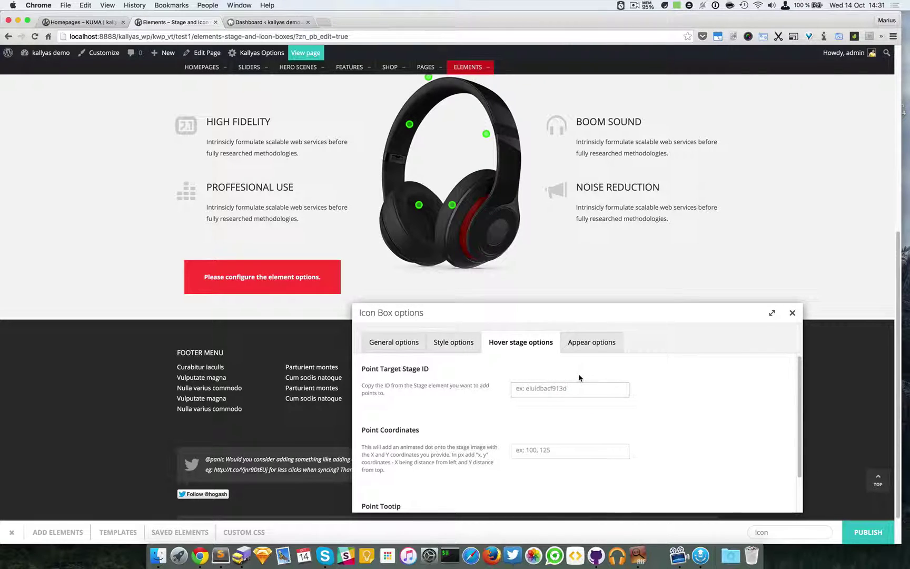
right_click(579, 388)
left_click(605, 401)
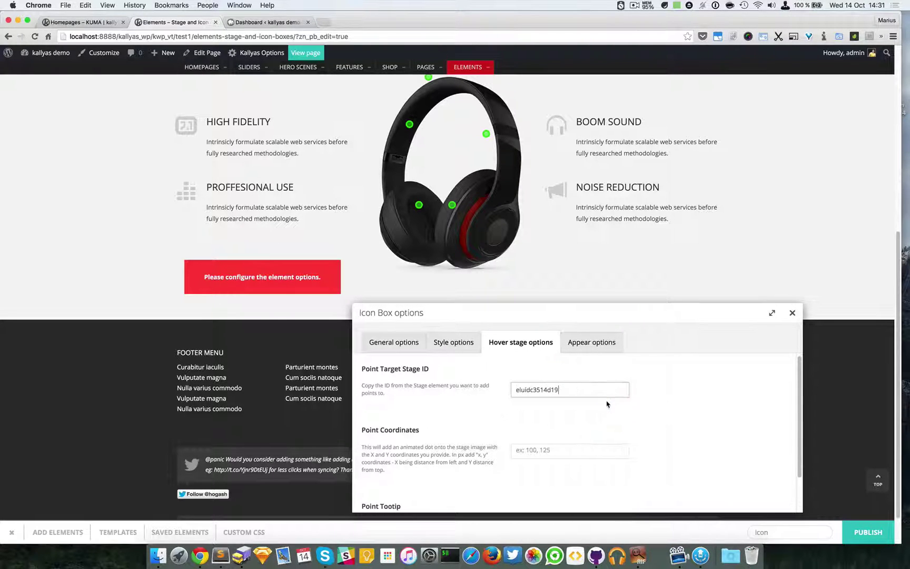
Set the Point Coordinates to 53, 380.
scroll(564, 397, "down", 2)
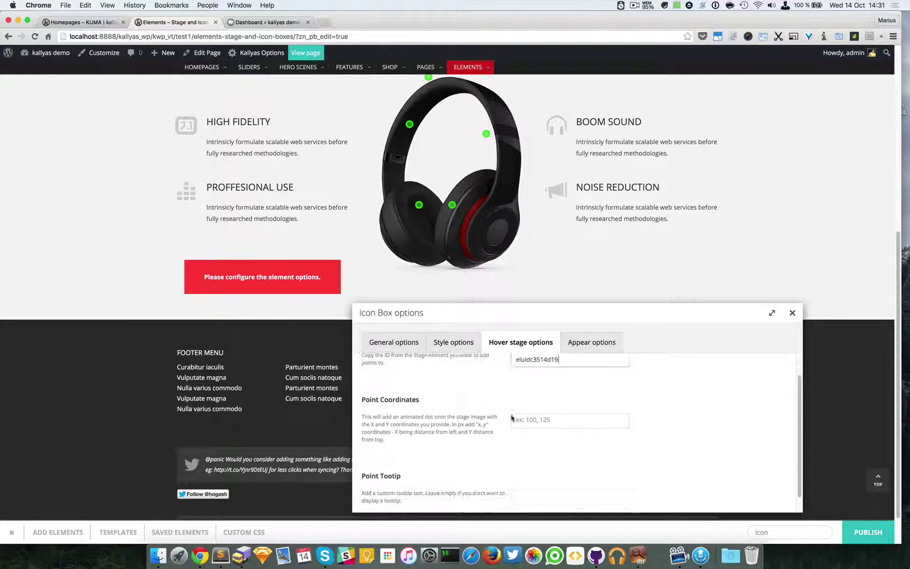
left_click(557, 421)
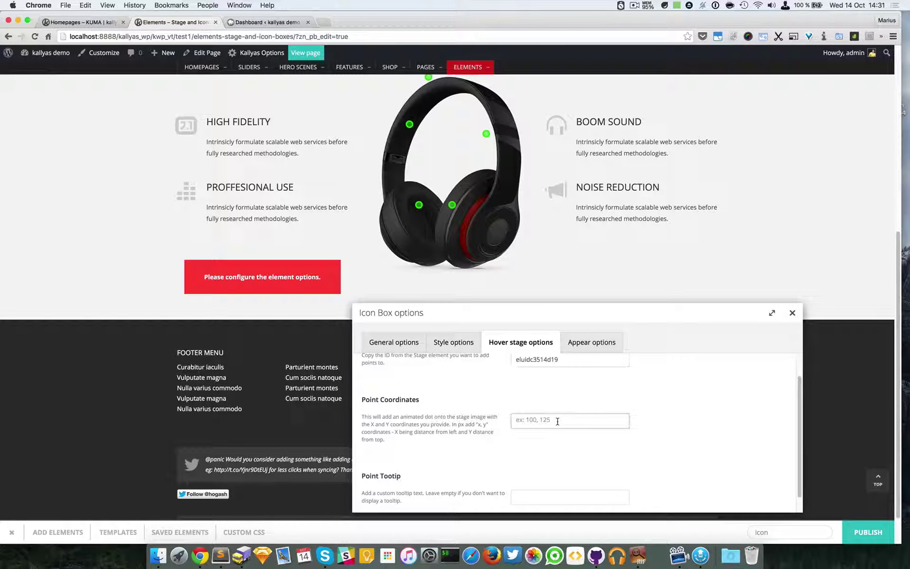
type("53, 380")
Enter 'Some custom tooltip' as the Point Tooltip.
scroll(399, 111, "up", 2)
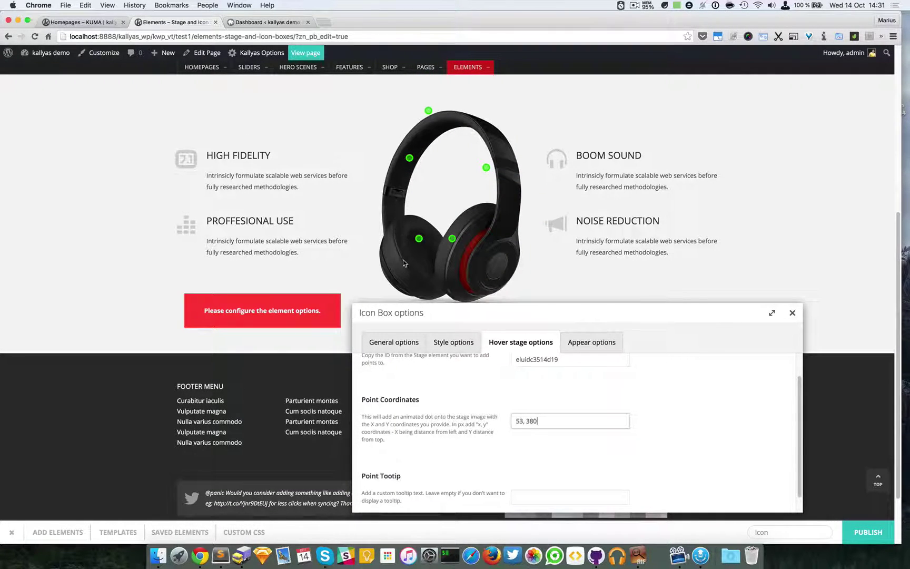
scroll(403, 266, "down", 1)
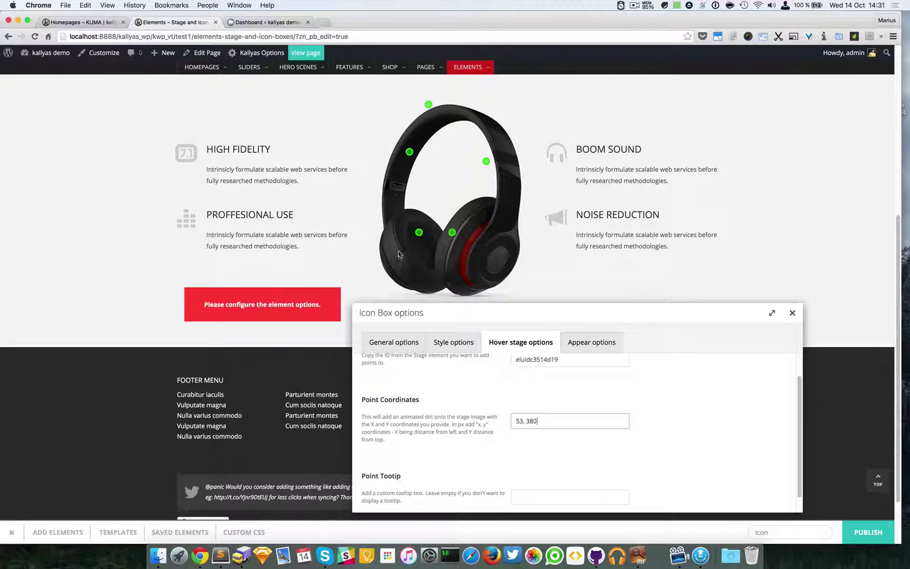
scroll(595, 416, "down", 1)
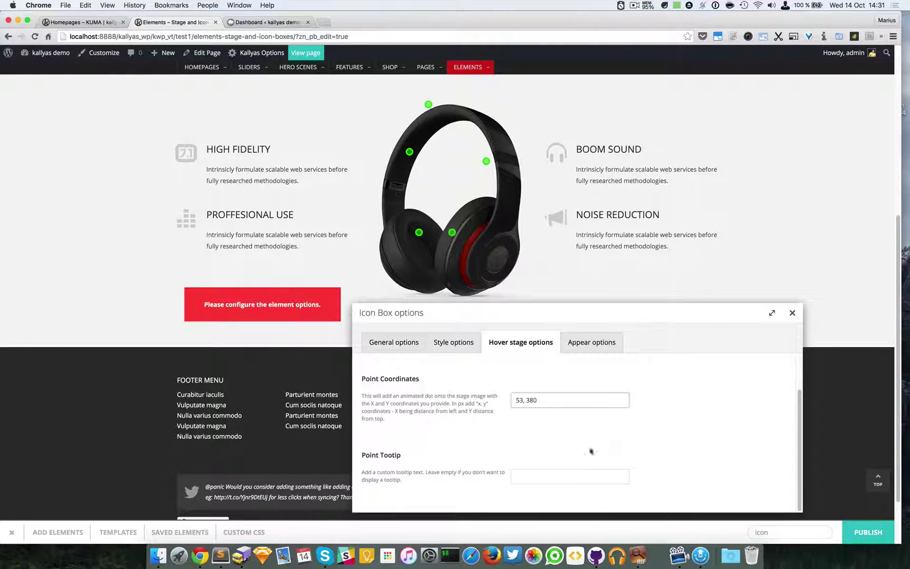
left_click(584, 479)
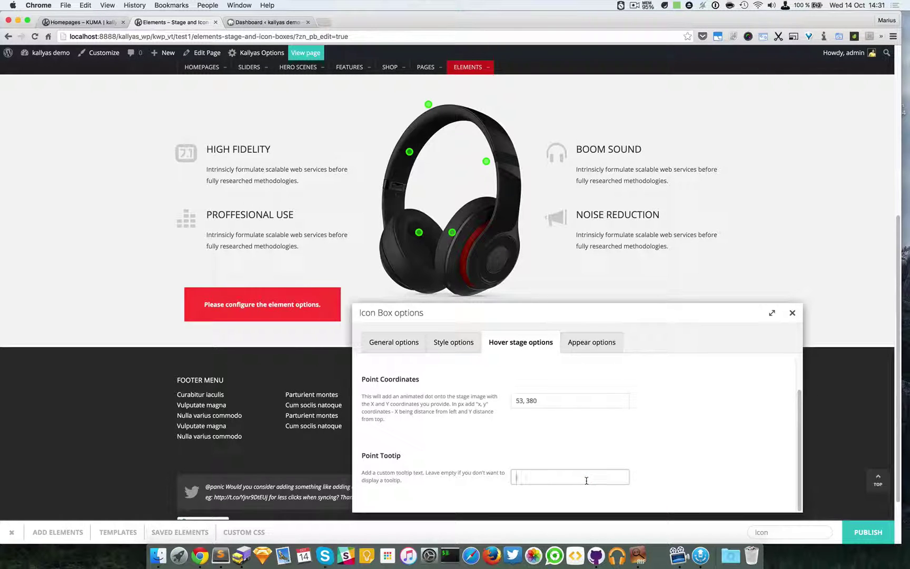
type("Some custom tooltip text")
Close the Icon Box options and check the new lower-left hotspot shows its custom tooltip.
left_click(792, 312)
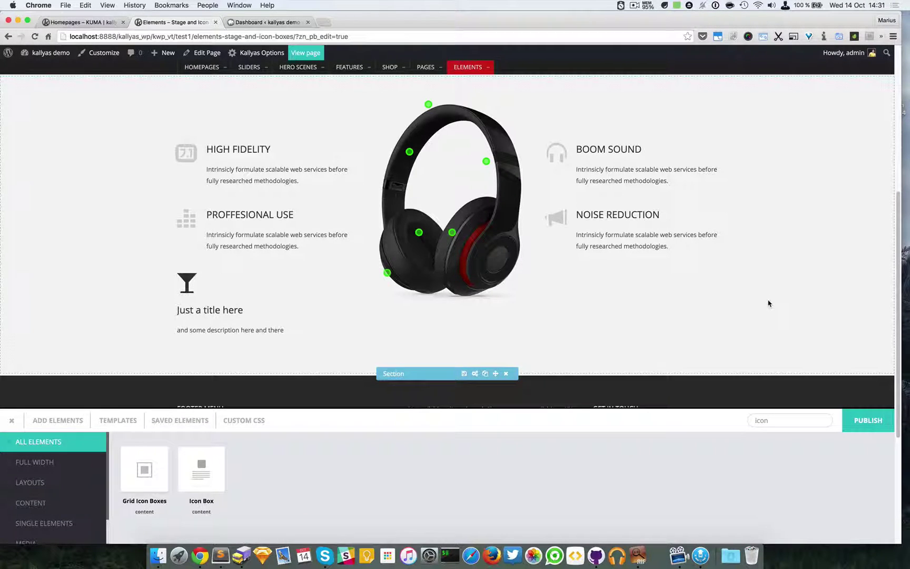
mouse_move(387, 273)
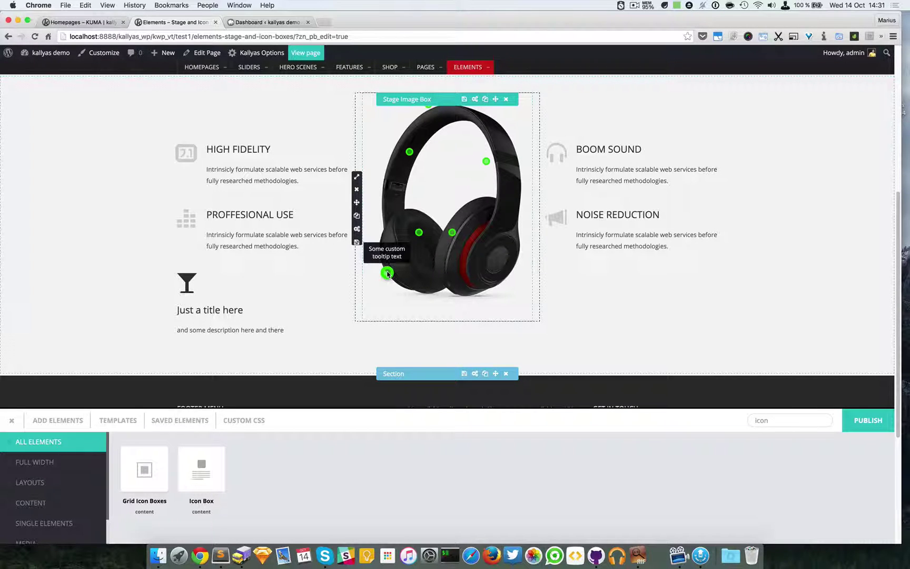